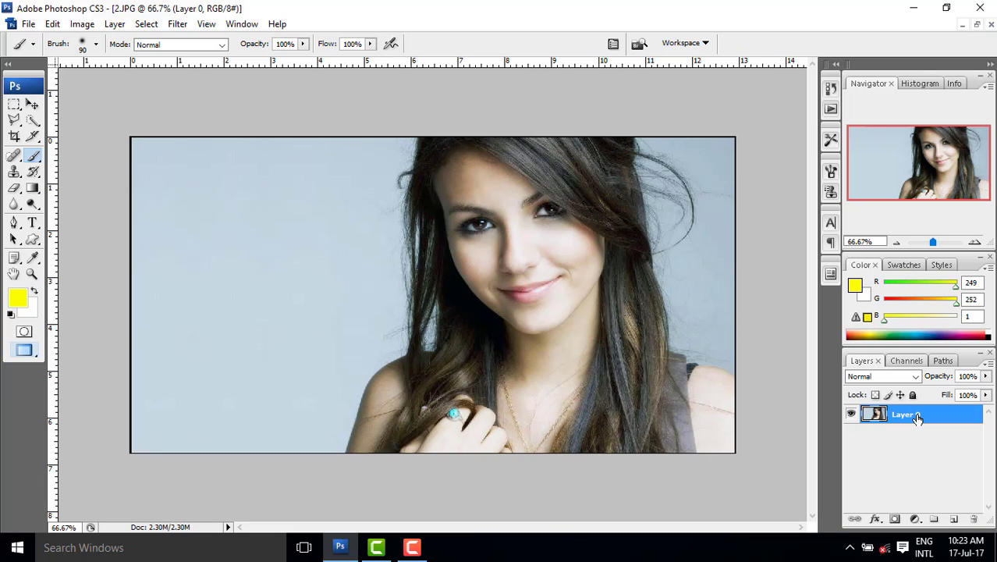
Step: Duplicate Layer 0 within the same document, keeping the suggested copy name
right_click(918, 419)
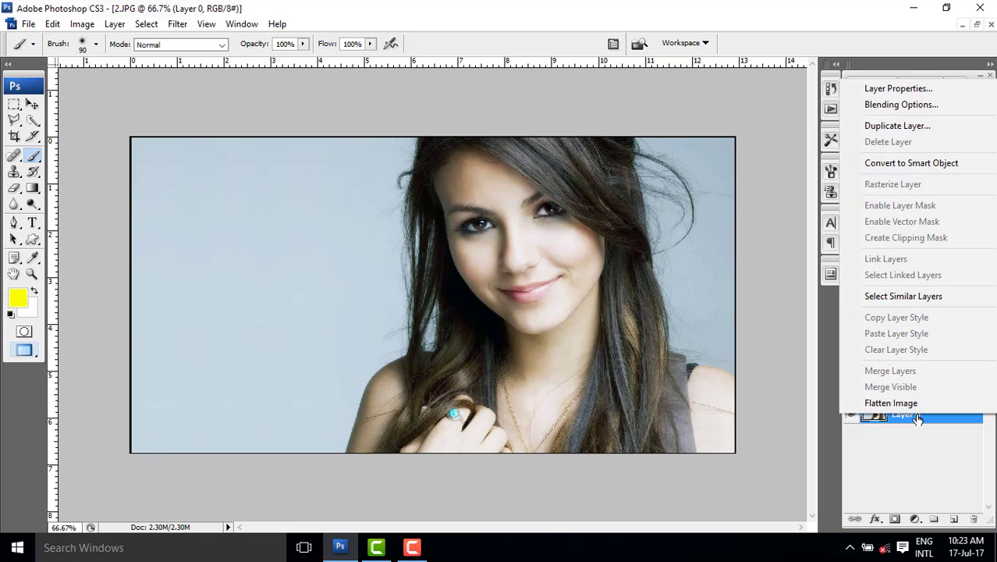
left_click(899, 128)
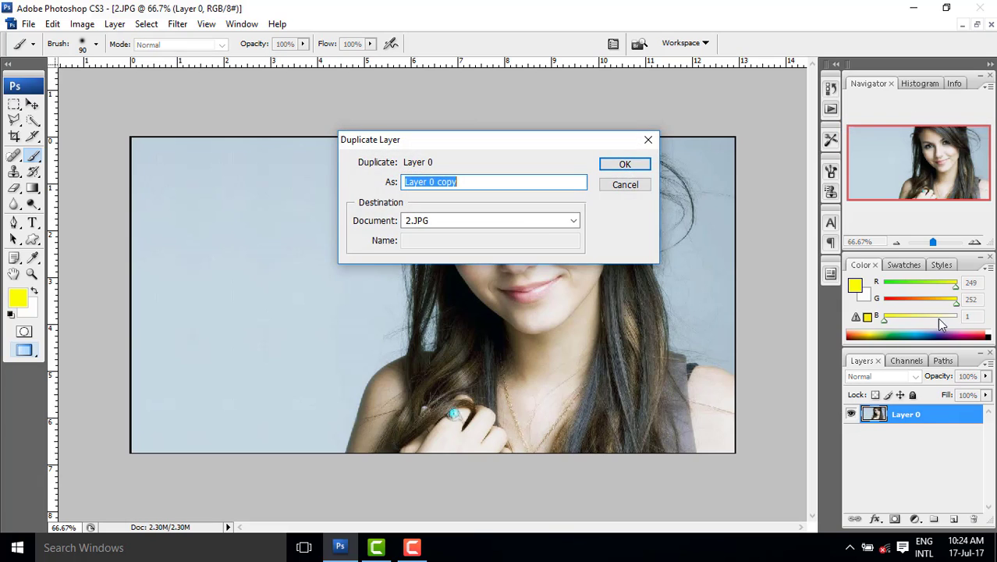
left_click(630, 164)
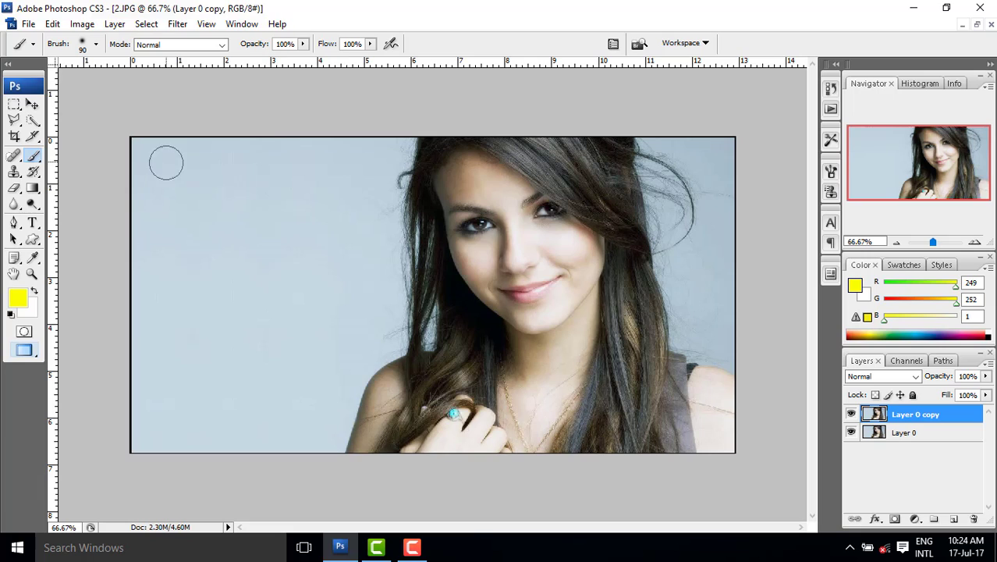
Step: Choose the Brush tool with the soft round 27 px tip
left_click(33, 156)
left_click(109, 155)
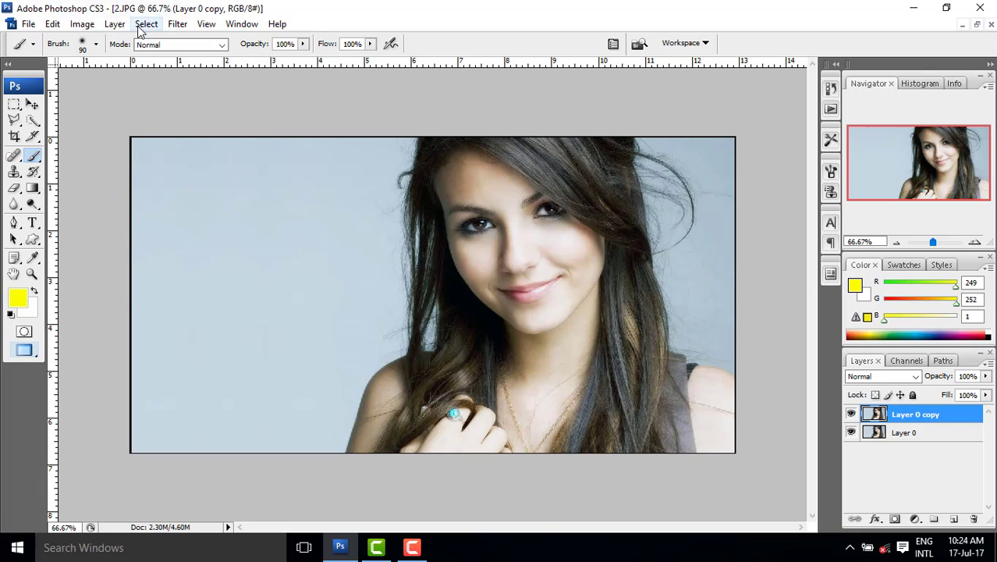
left_click(96, 44)
left_click(146, 187)
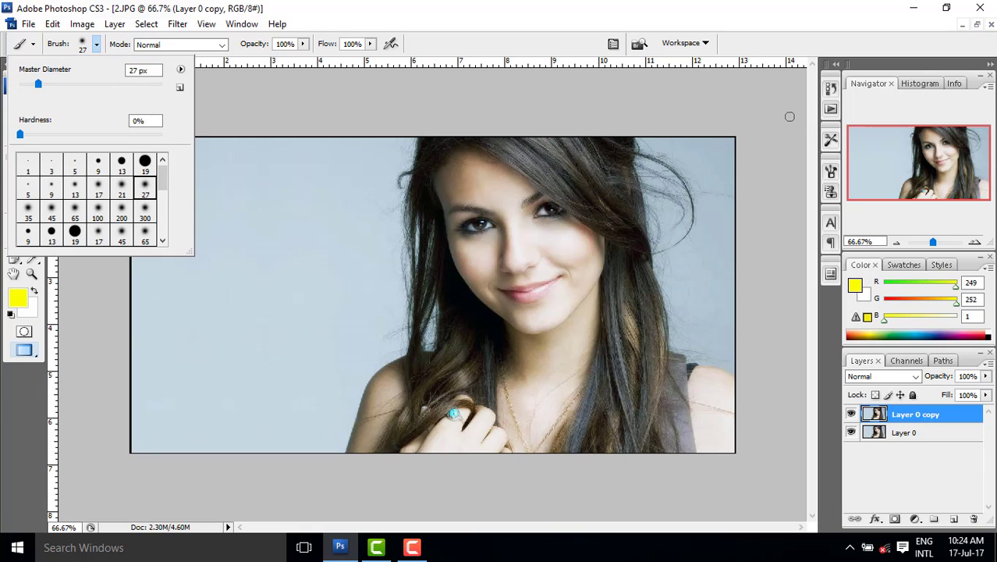
left_click(789, 116)
Step: Set the foreground color to a pinkish red with RGB values 237, 20, 66
left_click(20, 303)
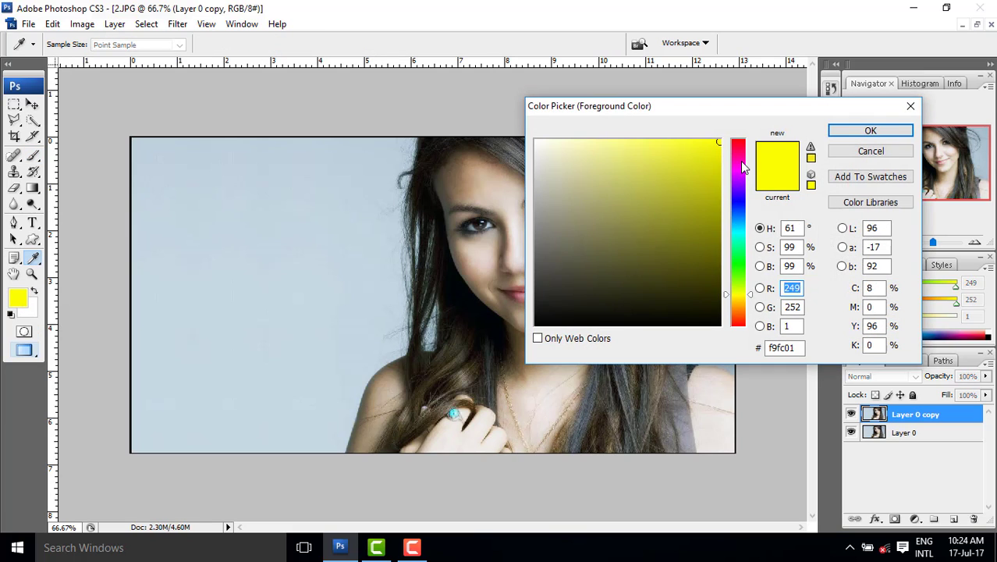
left_click_drag(740, 160, 705, 152)
left_click(870, 130)
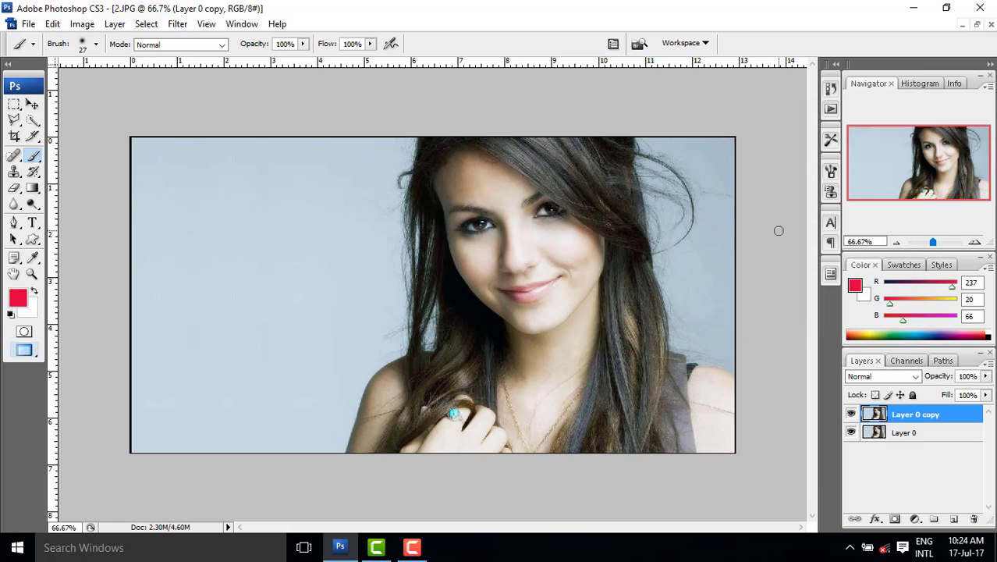
Step: Adjust the size of the soft brush tip, enlarging it and reducing it slightly
key("bracketright")
key("bracketright")
key("bracketright")
key("bracketright")
key("bracketright")
key("bracketright")
key("bracketright")
key("bracketleft")
Step: Switch to the hard round 19 px brush tip and enlarge it to 70 px
left_click(96, 43)
left_click(145, 163)
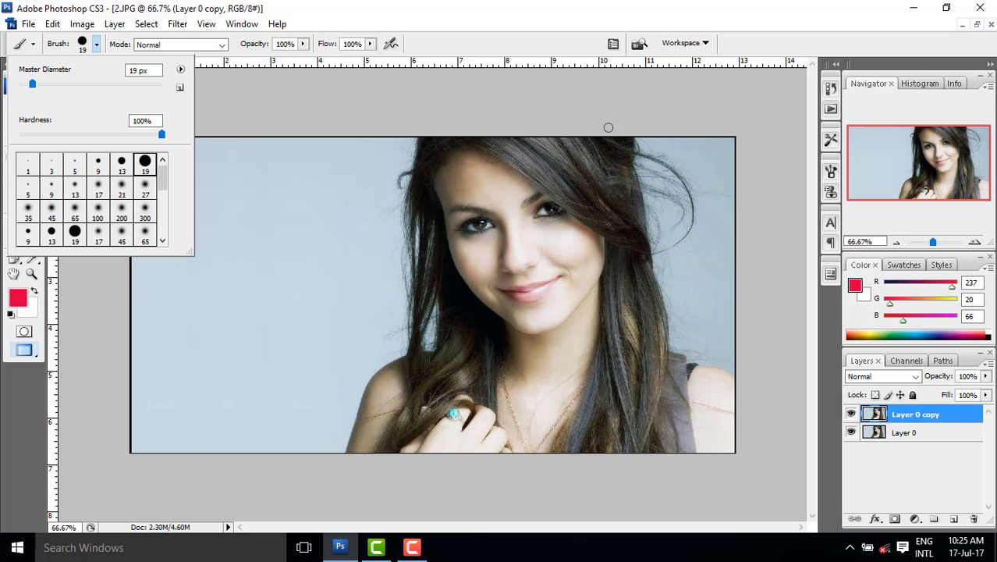
left_click(781, 155)
key("bracketright")
key("bracketright")
key("bracketright")
key("bracketright")
key("bracketright")
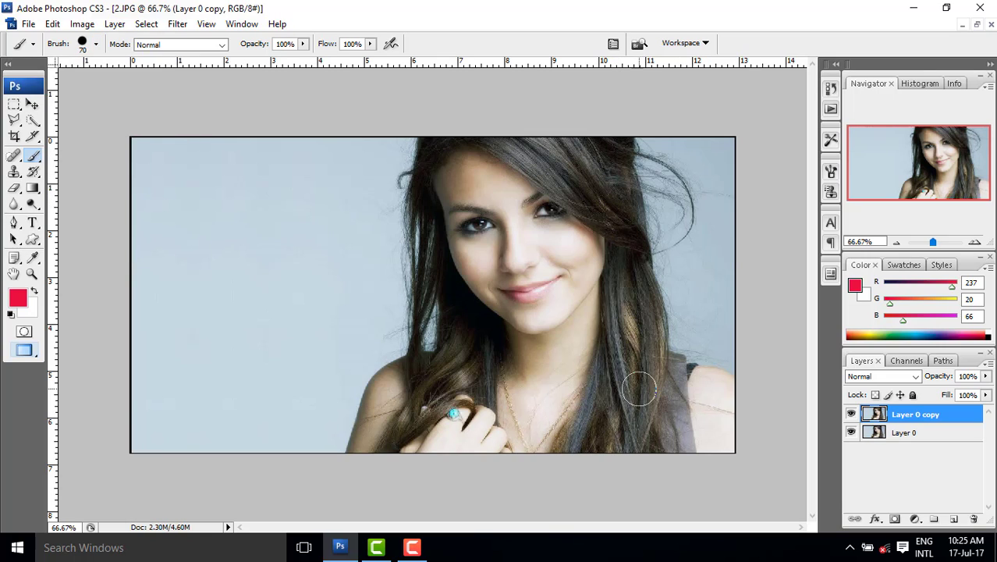
Step: Add a new empty layer above the duplicated photo layer
key("ctrl+plus")
key("ctrl+plus")
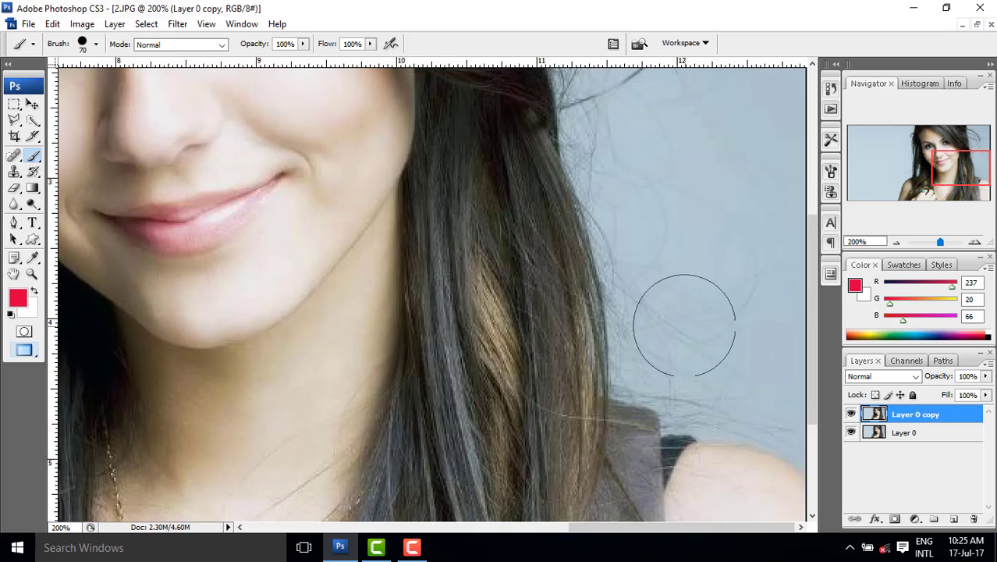
scroll(683, 323, "down", 5)
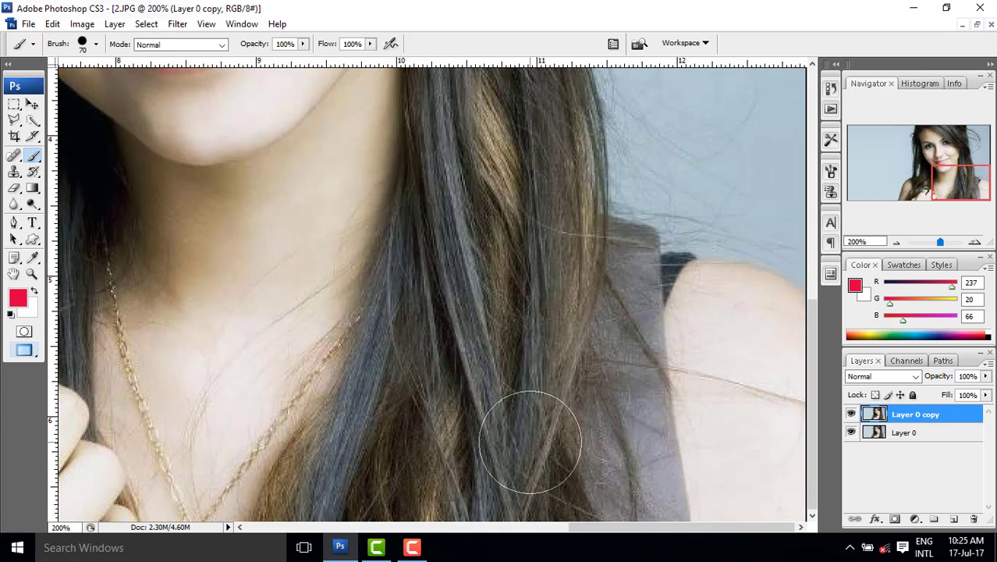
left_click(953, 520)
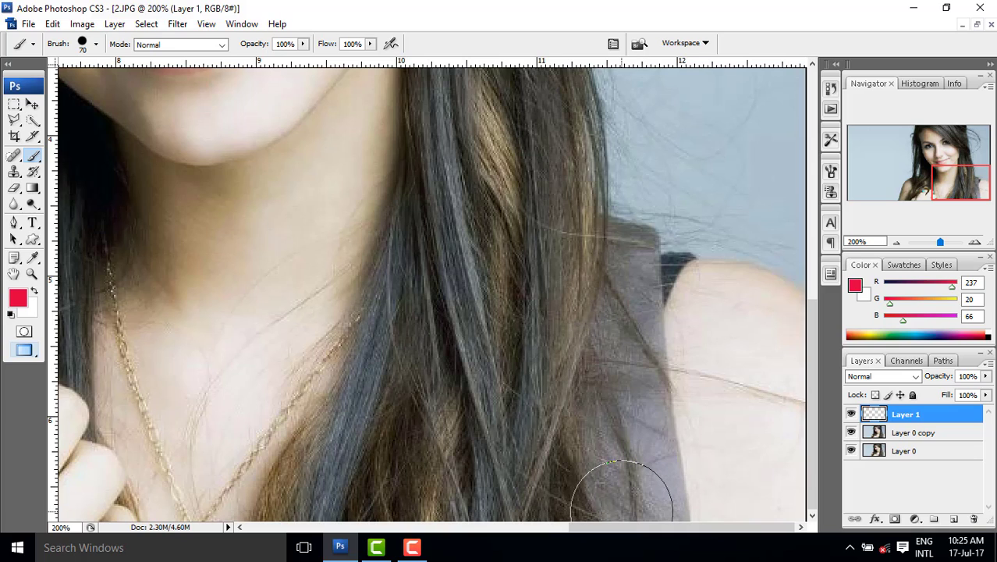
Step: Paint red on the new layer over the hair on the image's right side, from the bottom to the crown, including the loose curl
mouse_move(617, 511)
left_mouse_down()
mouse_move(401, 521)
mouse_move(328, 511)
mouse_move(423, 210)
mouse_move(413, 460)
mouse_move(477, 435)
mouse_move(593, 443)
mouse_move(611, 277)
mouse_move(605, 177)
mouse_move(541, 408)
mouse_move(497, 171)
mouse_move(471, 202)
mouse_move(440, 209)
mouse_move(430, 129)
left_mouse_up()
scroll(499, 267, "up", 5)
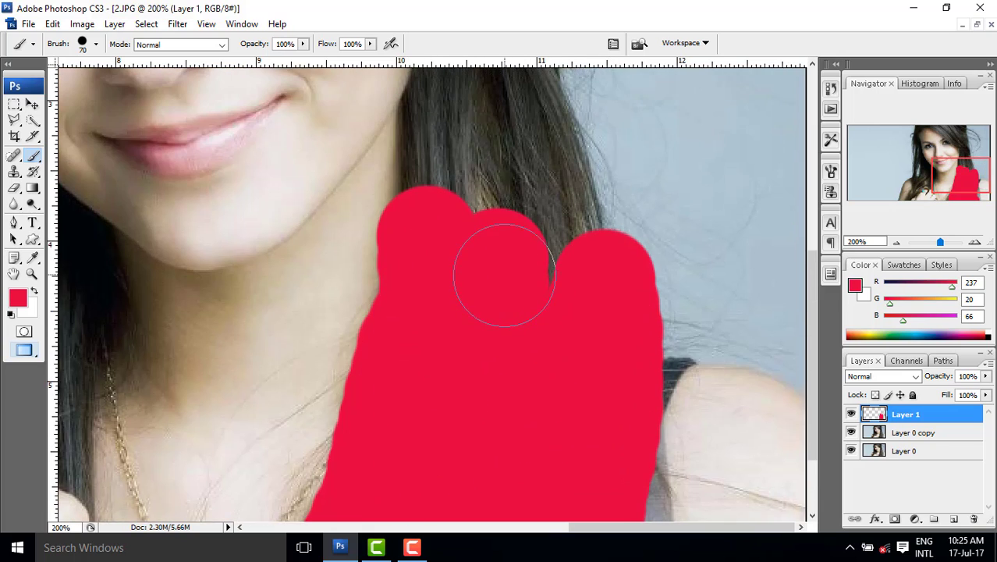
scroll(503, 278, "up", 1)
mouse_move(613, 423)
left_mouse_down()
mouse_move(595, 340)
mouse_move(510, 134)
mouse_move(495, 226)
mouse_move(515, 390)
mouse_move(447, 346)
mouse_move(436, 291)
mouse_move(468, 122)
left_mouse_up()
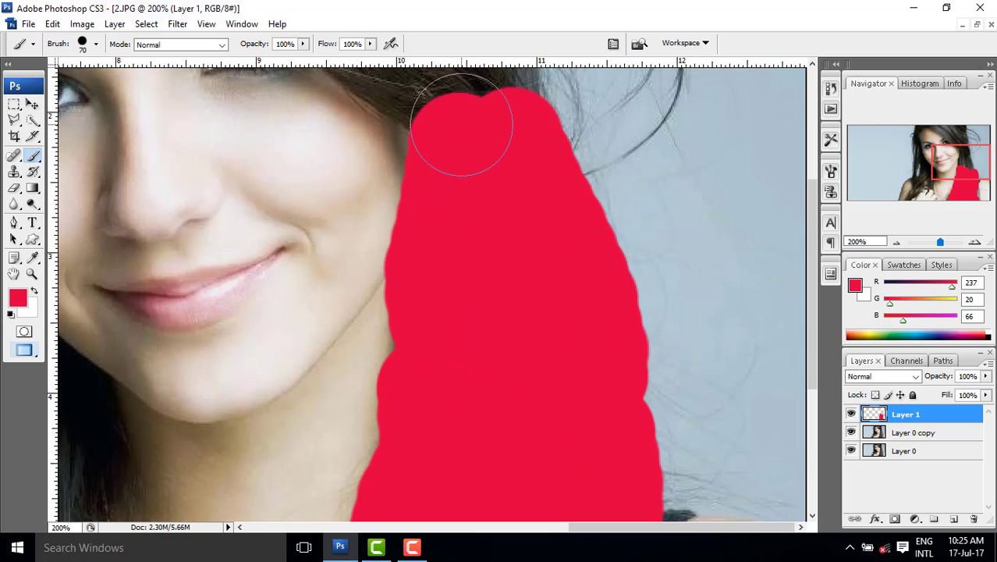
scroll(486, 200, "up", 2)
scroll(486, 200, "up", 2)
mouse_move(567, 457)
left_mouse_down()
mouse_move(504, 179)
mouse_move(470, 104)
mouse_move(448, 111)
mouse_move(451, 270)
mouse_move(408, 259)
mouse_move(220, 117)
mouse_move(248, 104)
mouse_move(329, 121)
mouse_move(494, 262)
left_mouse_up()
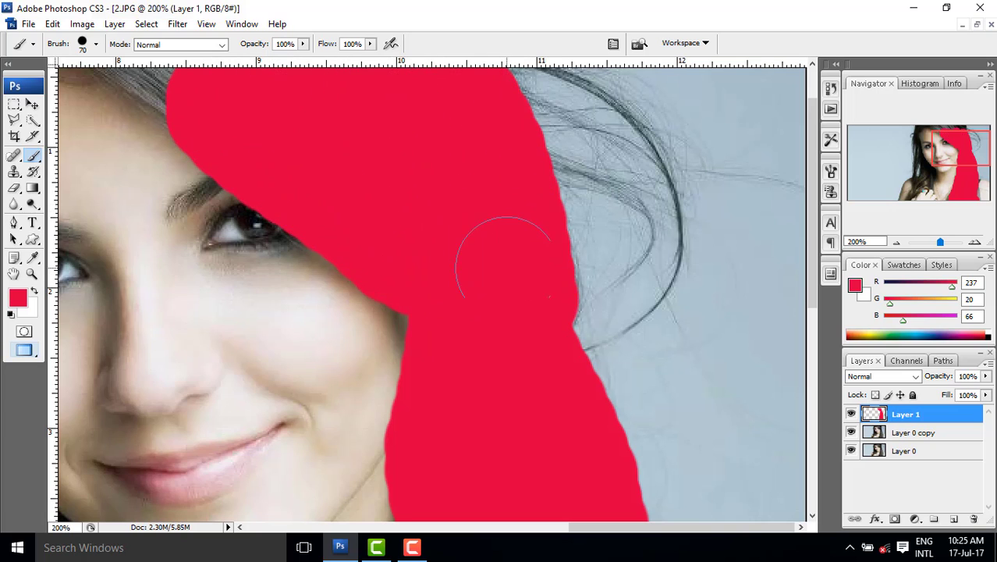
scroll(511, 281, "up", 2)
mouse_move(583, 419)
left_mouse_down()
mouse_move(645, 301)
mouse_move(637, 222)
mouse_move(534, 142)
mouse_move(533, 221)
left_mouse_up()
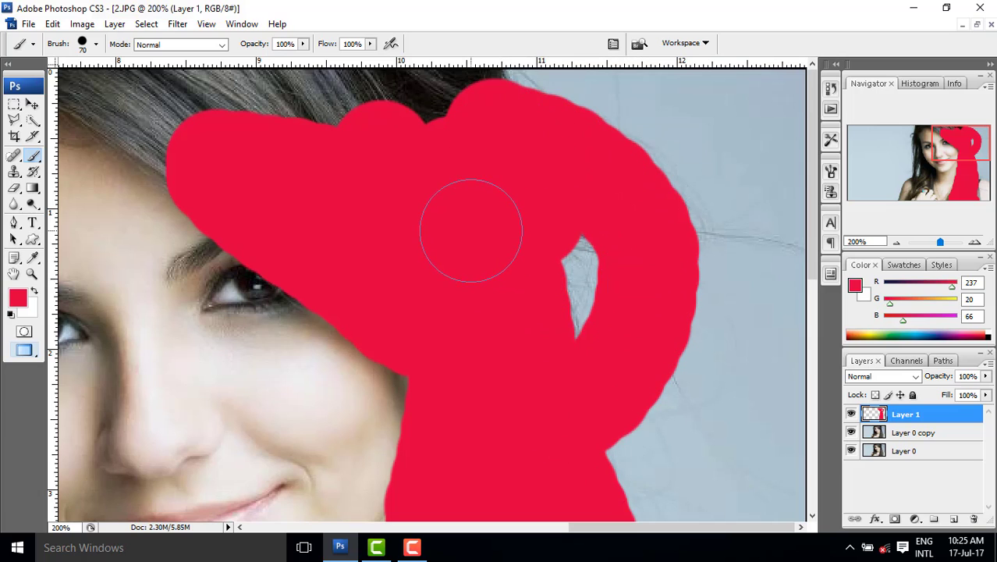
left_click(551, 241, "ctrl+alt")
mouse_move(567, 118)
left_mouse_down()
mouse_move(502, 106)
mouse_move(429, 72)
mouse_move(462, 80)
mouse_move(648, 67)
mouse_move(616, 88)
left_mouse_up()
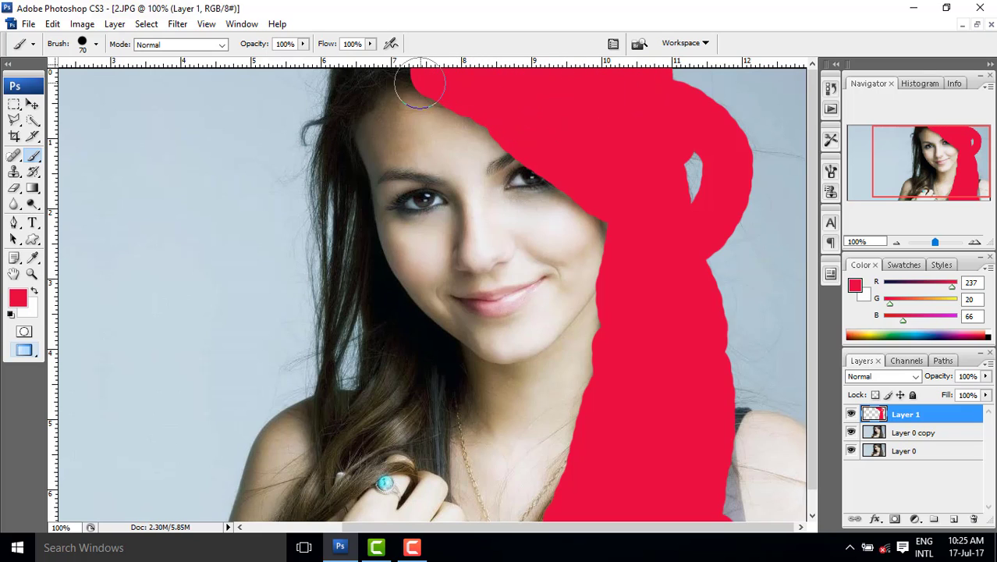
Step: Paint red over the remaining hair along the forehead and down the image's left side to the hand and bottom edge
mouse_move(437, 81)
left_mouse_down()
mouse_move(346, 74)
mouse_move(319, 134)
mouse_move(375, 81)
mouse_move(346, 110)
mouse_move(335, 161)
mouse_move(350, 177)
mouse_move(359, 254)
mouse_move(451, 375)
mouse_move(433, 465)
mouse_move(384, 465)
mouse_move(339, 482)
mouse_move(327, 443)
mouse_move(401, 428)
mouse_move(408, 376)
mouse_move(336, 277)
mouse_move(310, 159)
mouse_move(332, 297)
mouse_move(366, 367)
mouse_move(372, 409)
mouse_move(316, 400)
mouse_move(312, 327)
mouse_move(349, 392)
mouse_move(309, 321)
mouse_move(327, 204)
left_mouse_up()
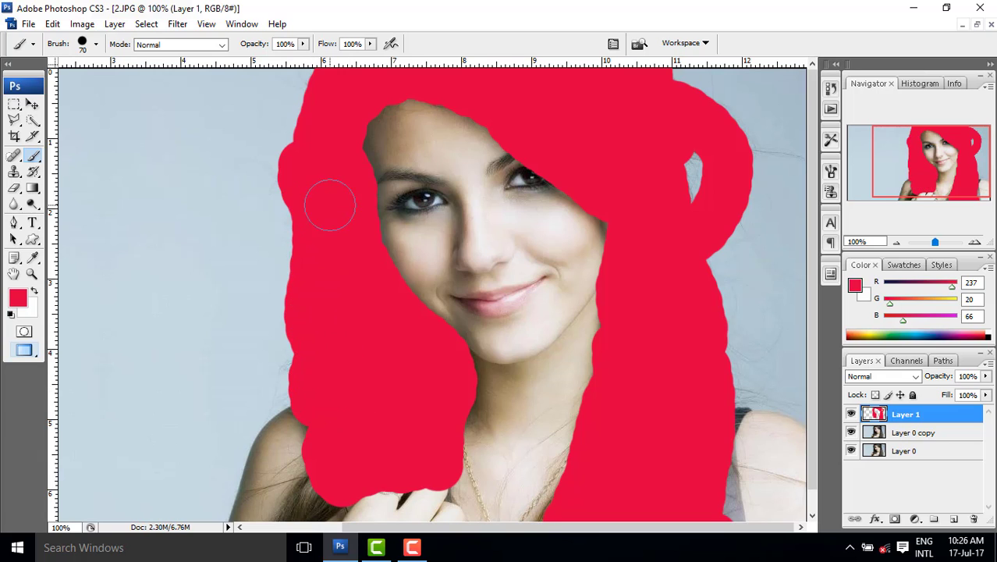
scroll(351, 242, "down", 1)
mouse_move(384, 278)
left_mouse_down()
mouse_move(340, 407)
mouse_move(345, 454)
mouse_move(293, 487)
left_mouse_up()
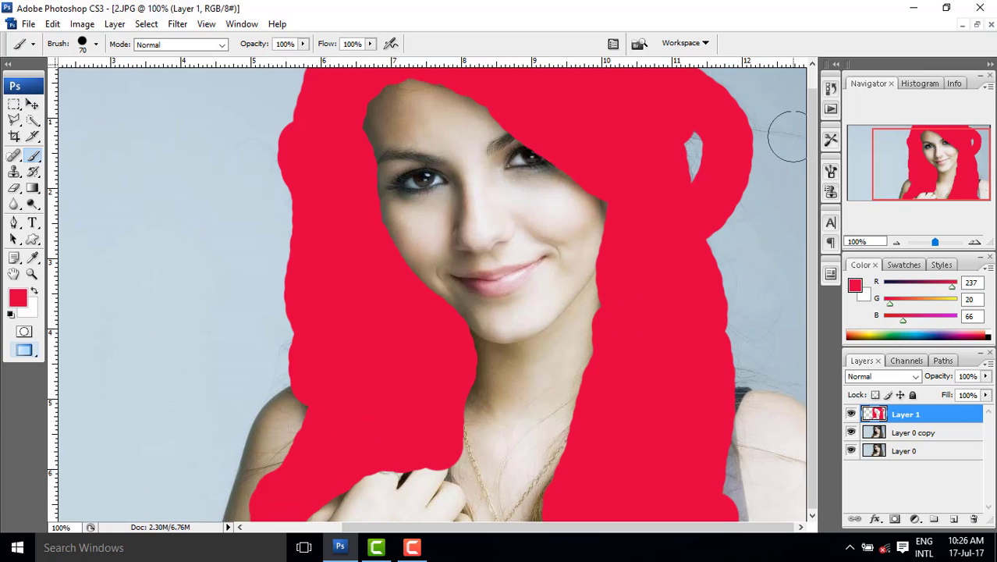
key("ctrl+minus")
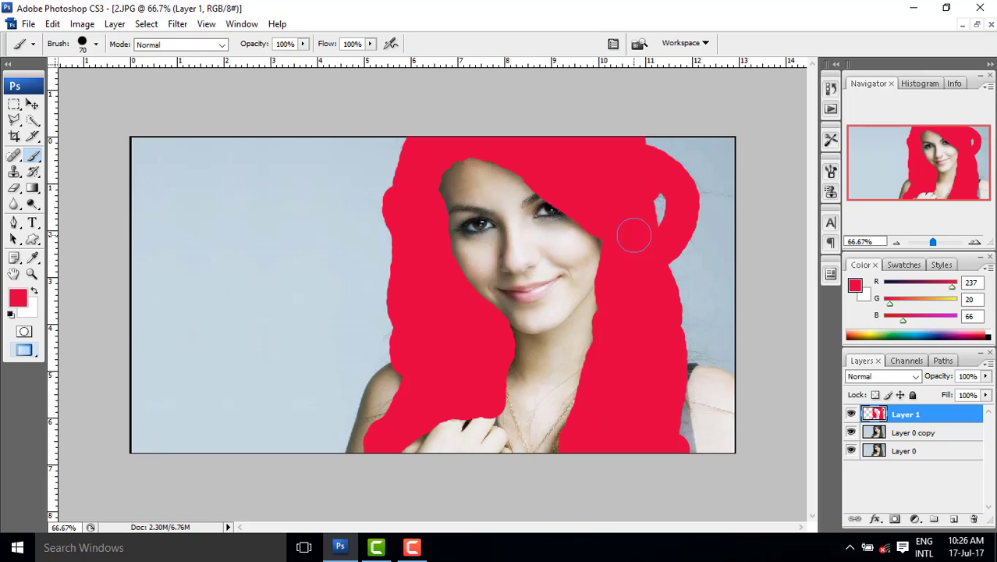
Step: Switch to the Move tool and set the painted layer's blend mode to Dissolve
left_click(35, 104)
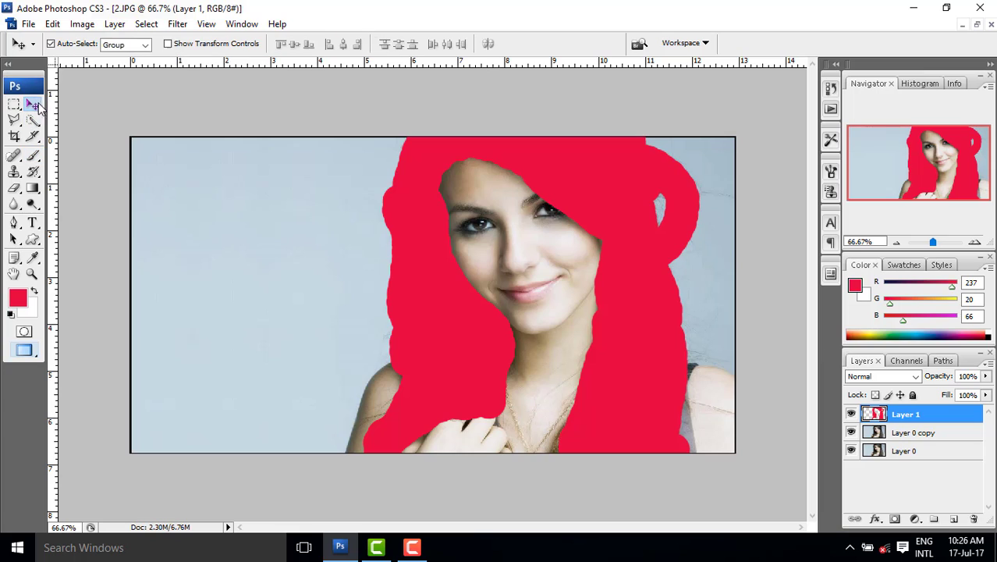
left_click(892, 382)
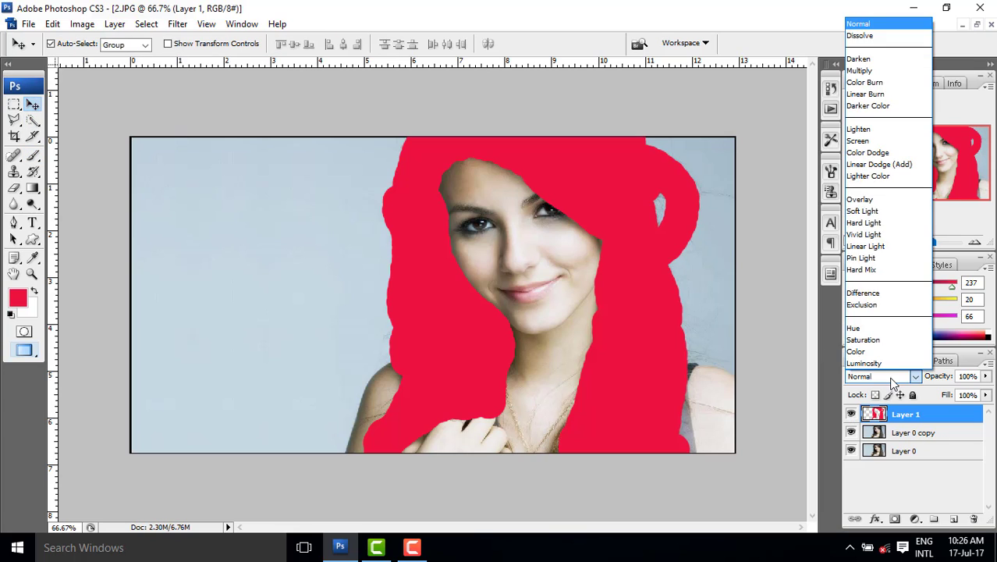
left_click(892, 383)
left_click(891, 382)
left_click(892, 383)
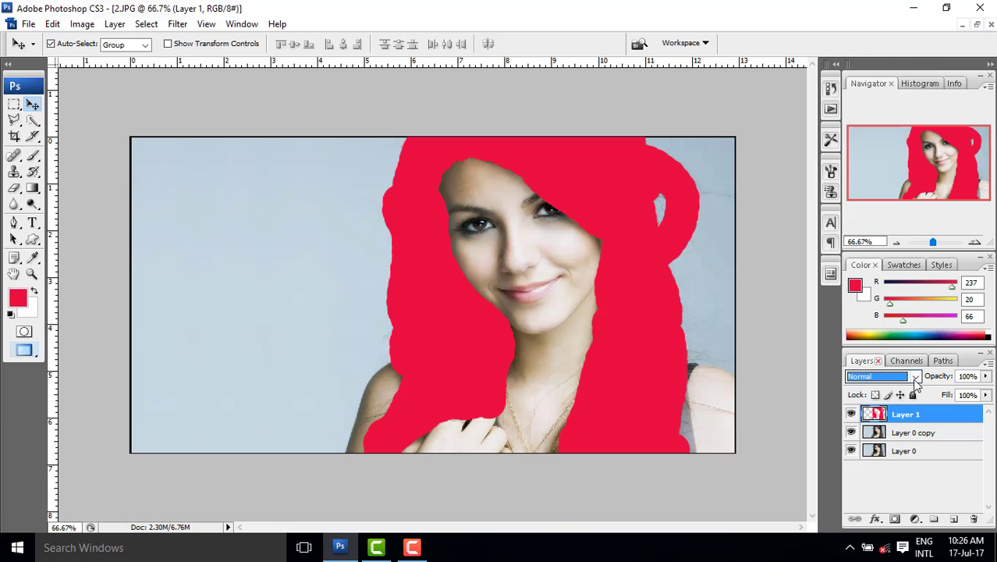
left_click(917, 378)
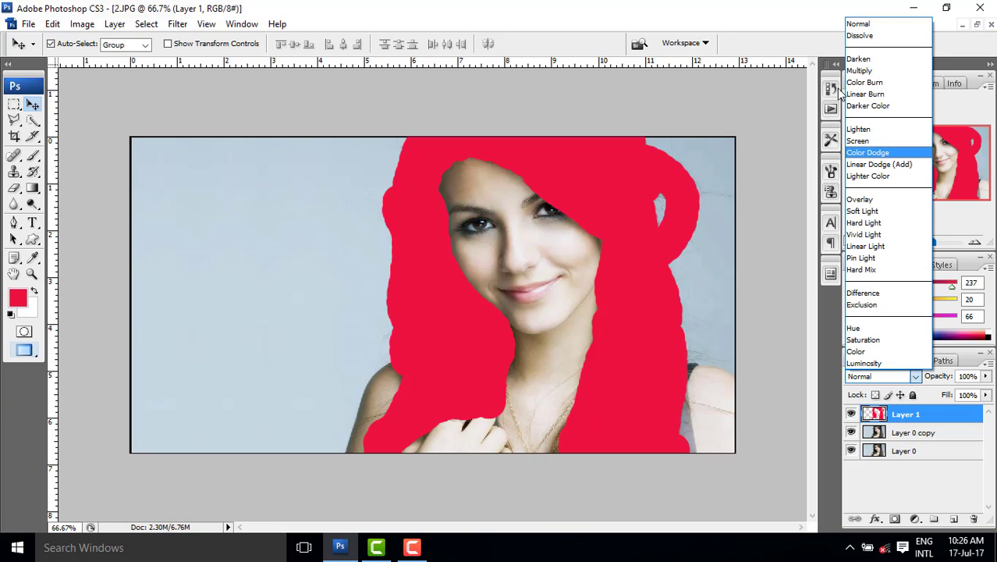
left_click(869, 25)
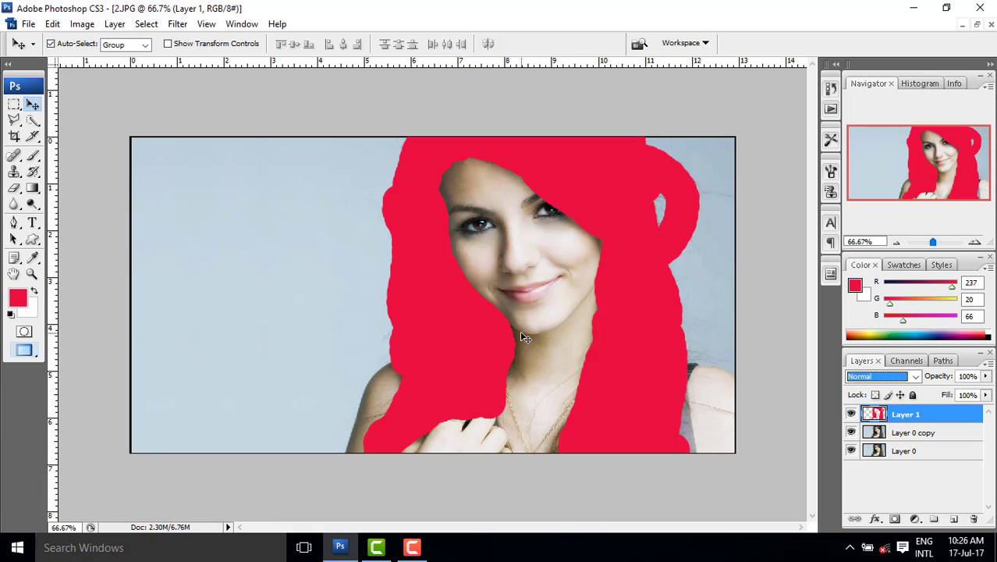
left_click(913, 378)
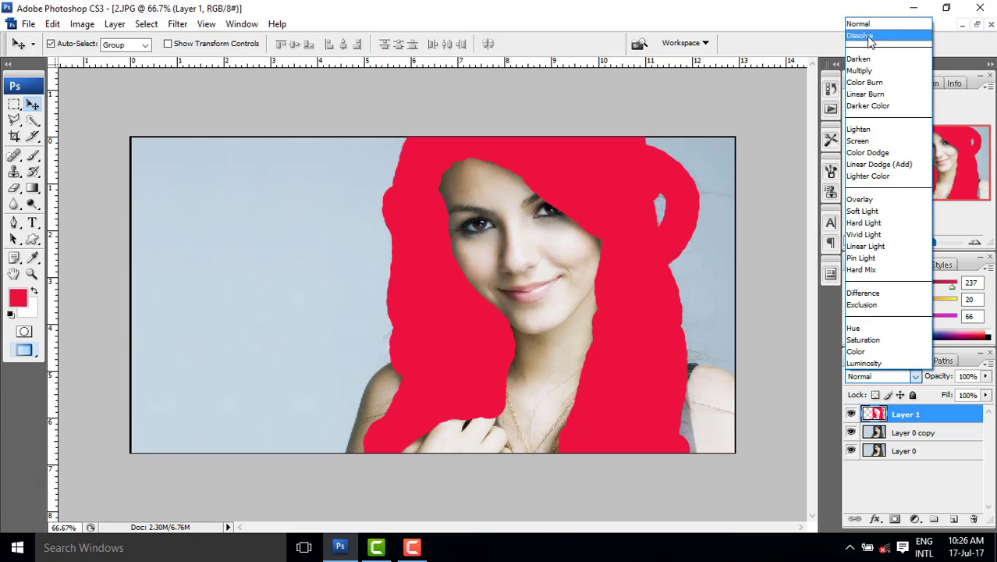
left_click(868, 37)
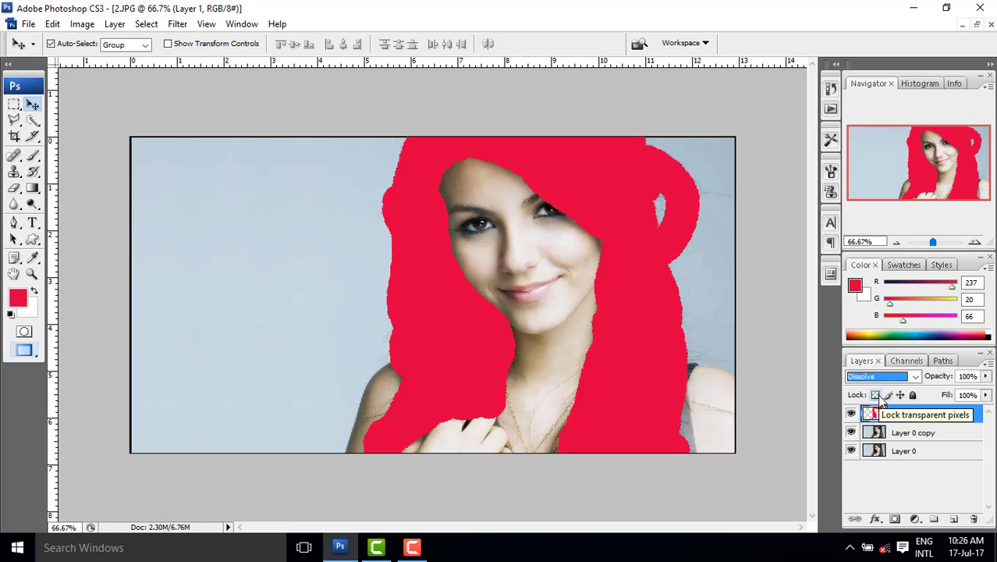
Step: Go through the painted layer's blend modes one by one, from Darken to Luminosity, to compare their effects on the hair
key("Down")
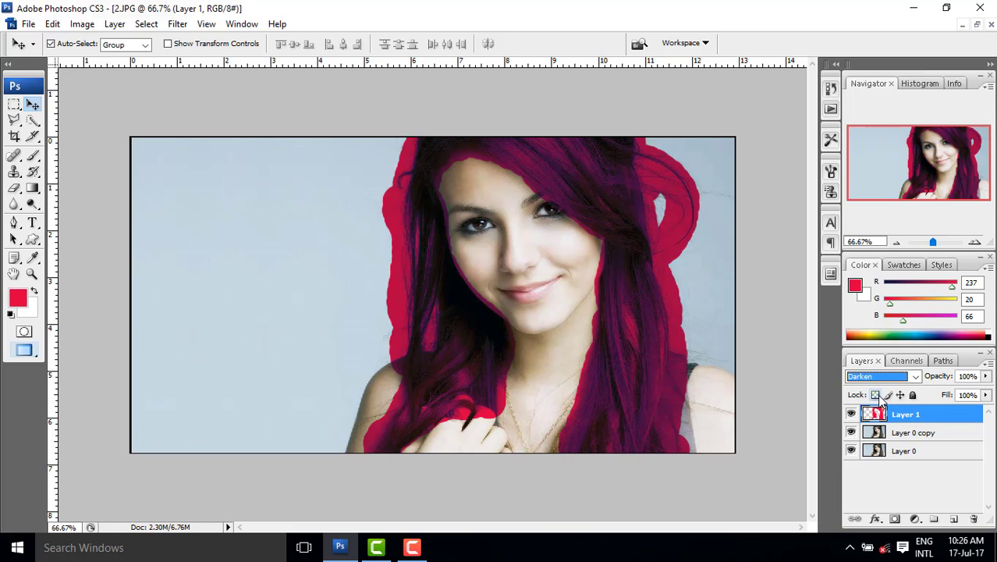
key("Down")
key("Down")
key("Down")
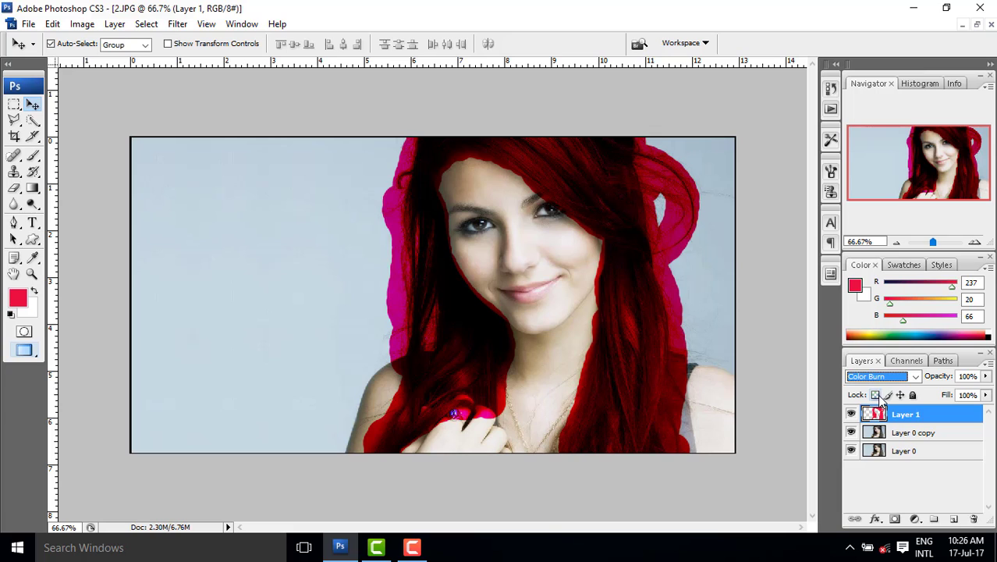
key("Down")
key("Down")
key("Down")
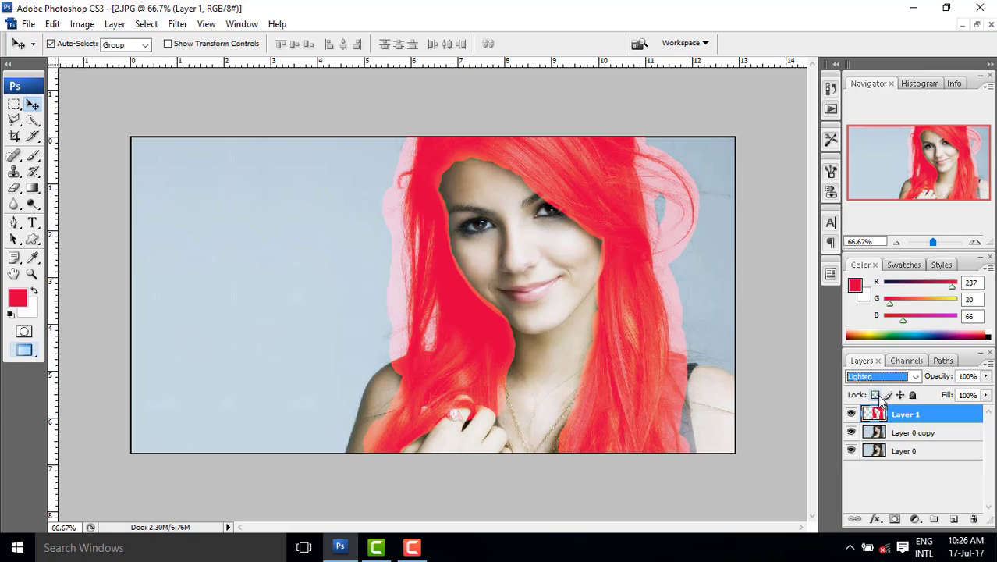
key("Down")
key("Down")
key("Down")
key("Down")
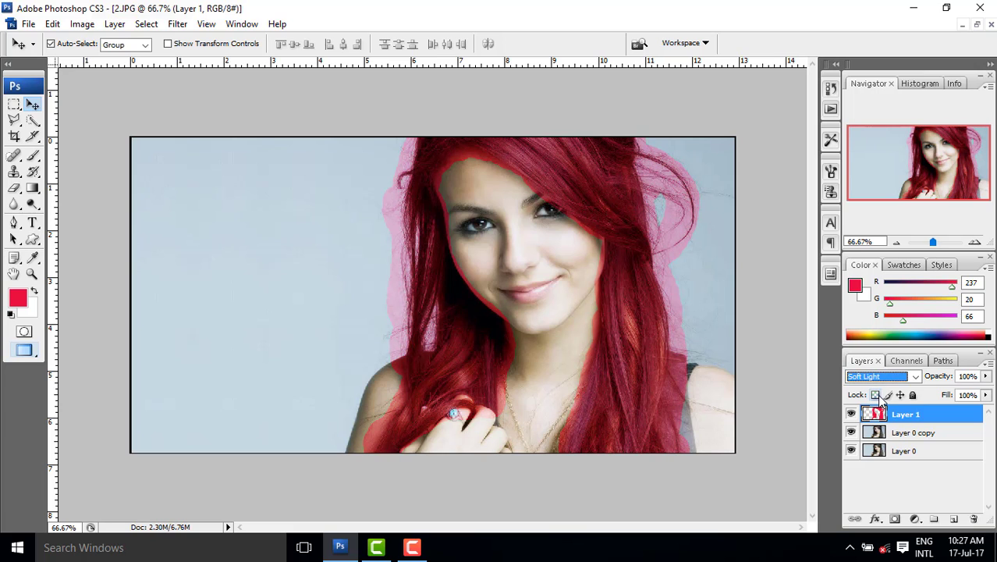
key("Down")
key("Down")
key("Down")
key("Down")
key("Down")
key("Down")
key("Down")
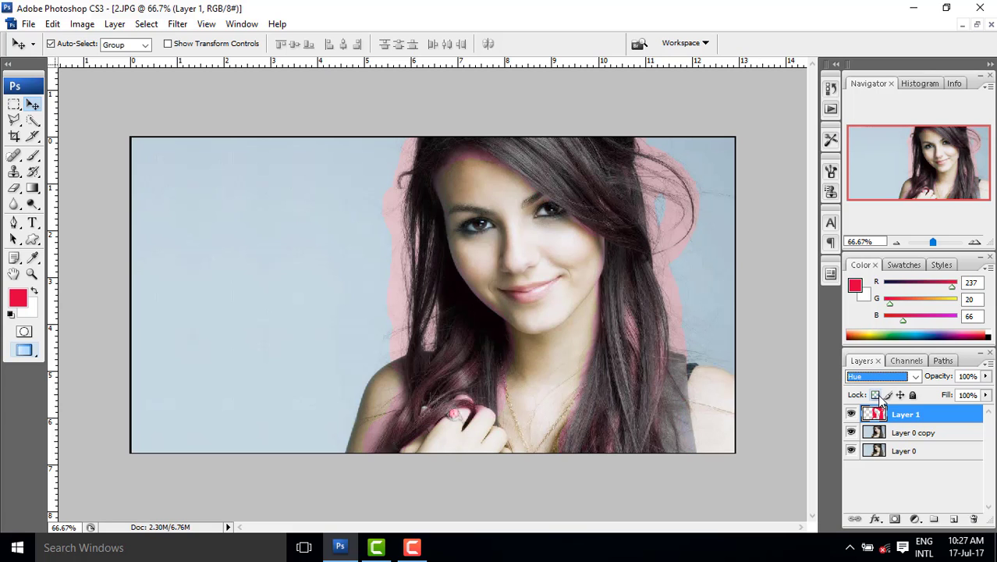
key("Down")
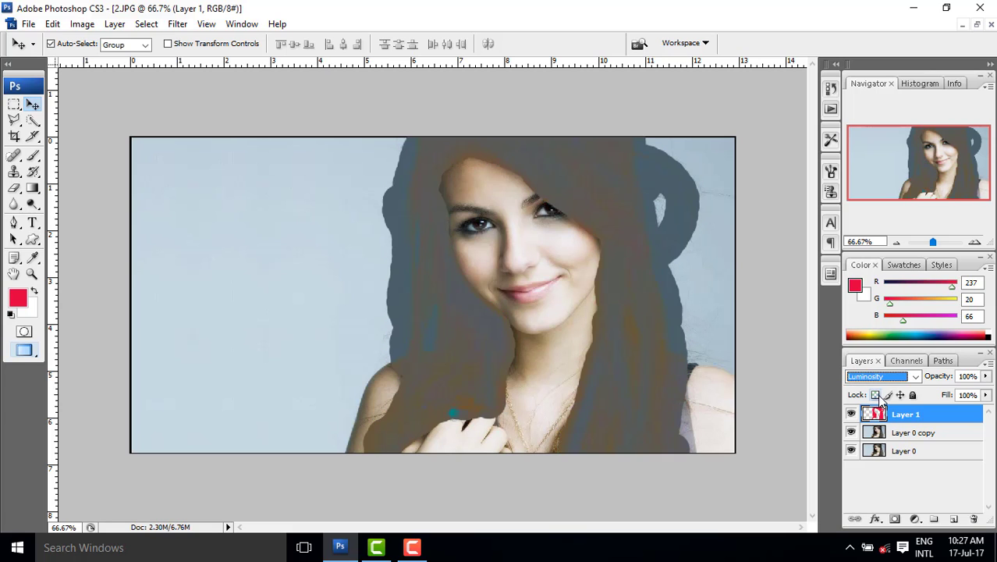
Step: Go back through the painted layer's blend modes from Luminosity and settle on Soft Light
key("Up")
key("Up")
key("Up")
key("Up")
key("Up")
key("Up")
key("Up")
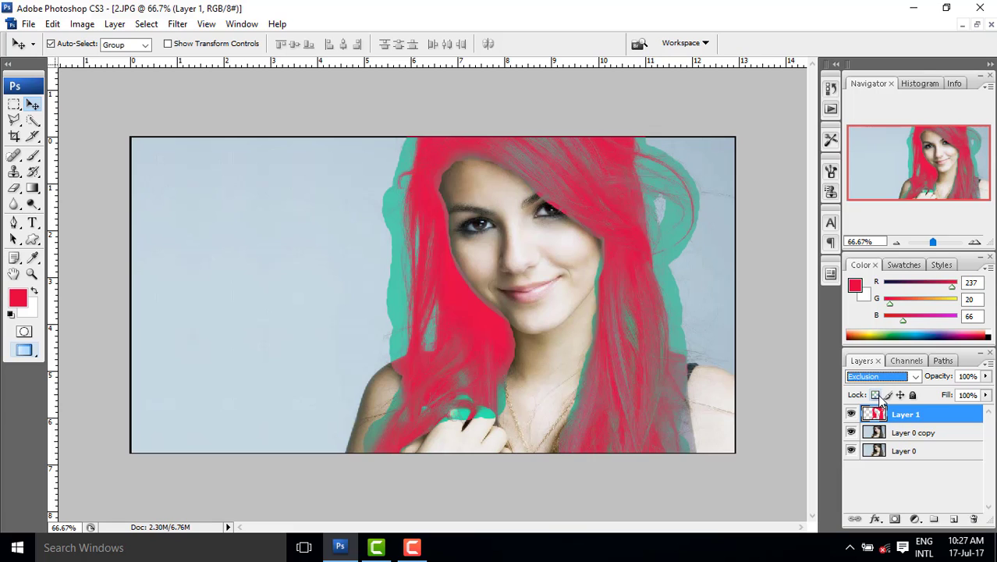
key("Up")
key("Up")
key("Up")
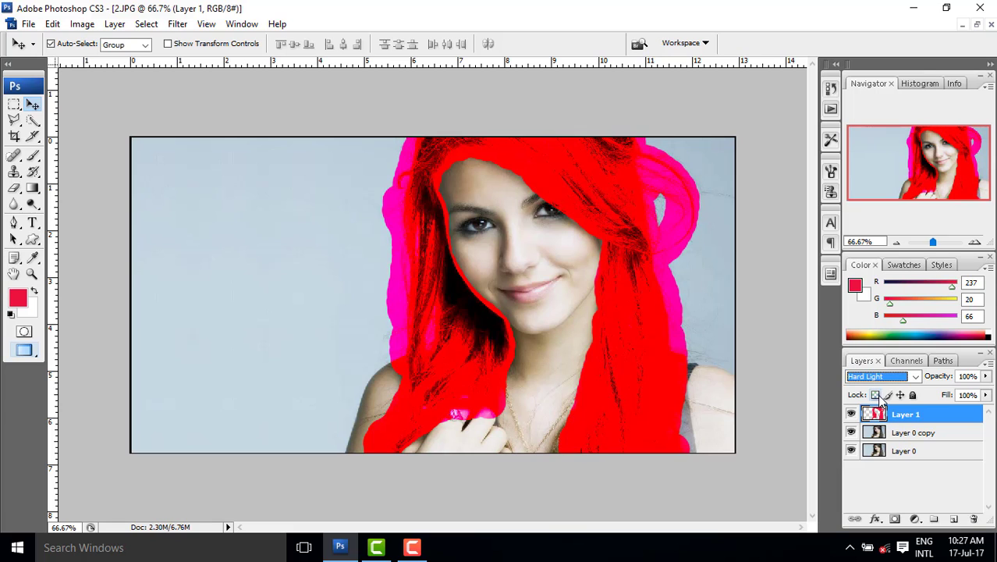
key("Up")
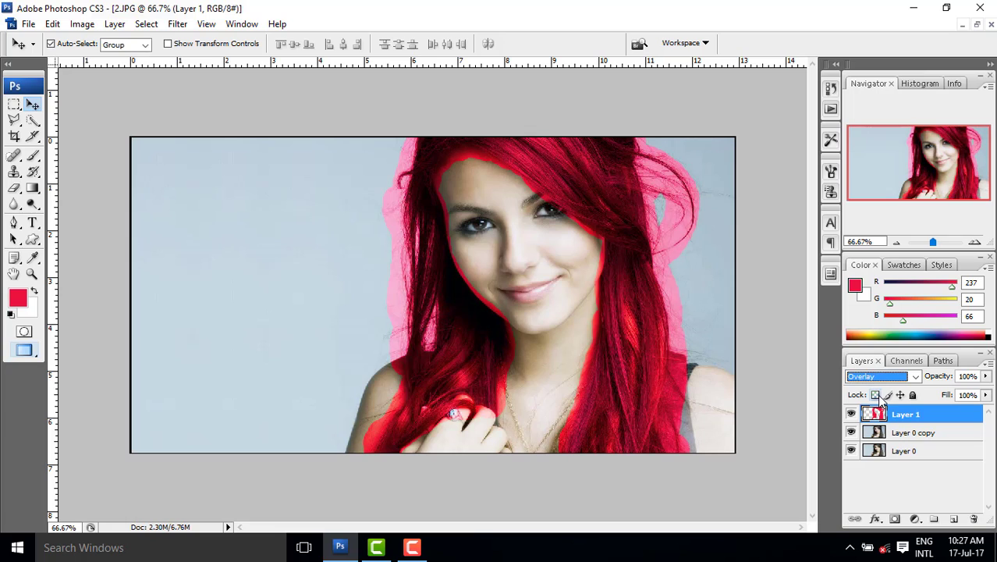
key("Down")
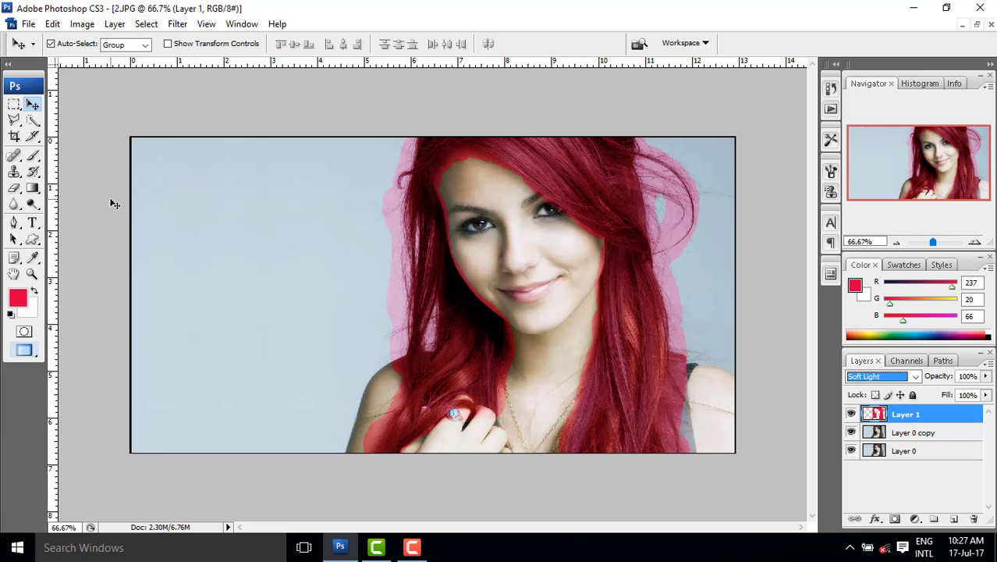
Step: Activate the Eraser tool with a soft round tip and enlarge it to 100 px
left_click(14, 188)
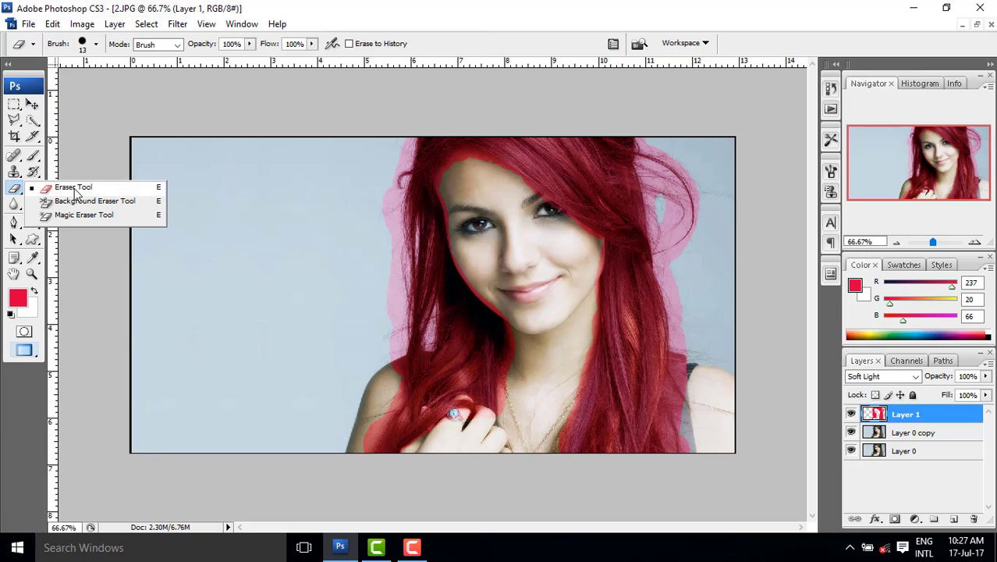
left_click(75, 188)
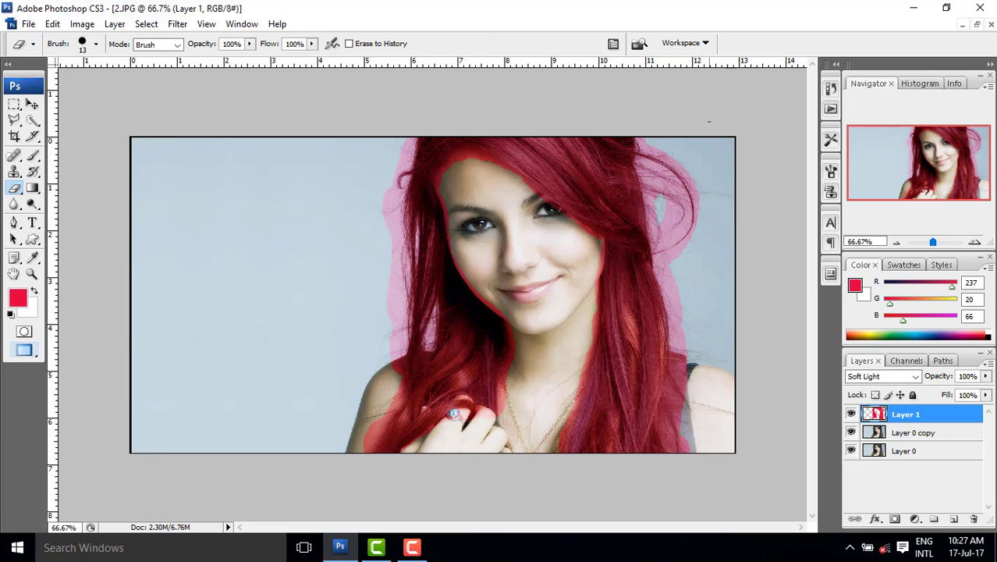
key("bracketright")
key("bracketright")
key("bracketright")
left_click(96, 45)
left_click(142, 187)
left_click(442, 89)
key("bracketright")
key("bracketright")
key("bracketright")
key("bracketright")
key("bracketright")
key("bracketright")
key("bracketright")
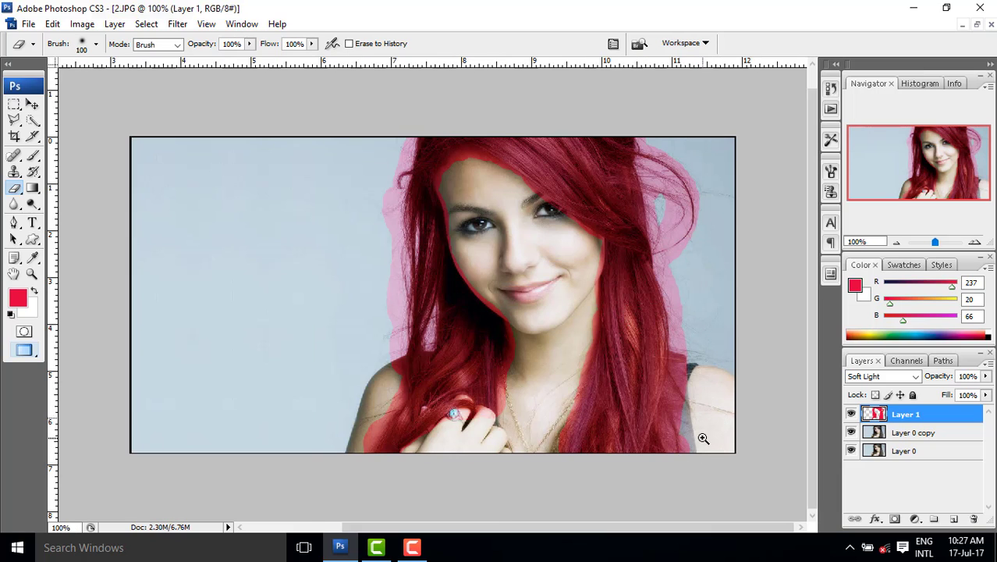
Step: Erase the red spill on the background beyond the hair and around the loose curl on the image's right side
scroll(693, 439, "up", 1)
mouse_move(741, 504)
left_mouse_down()
mouse_move(724, 477)
mouse_move(736, 345)
mouse_move(719, 243)
mouse_move(733, 248)
mouse_move(772, 167)
mouse_move(718, 172)
mouse_move(775, 143)
mouse_move(707, 49)
mouse_move(702, 103)
mouse_move(673, 117)
mouse_move(695, 124)
mouse_move(702, 164)
mouse_move(785, 141)
left_mouse_up()
scroll(785, 140, "up", 1)
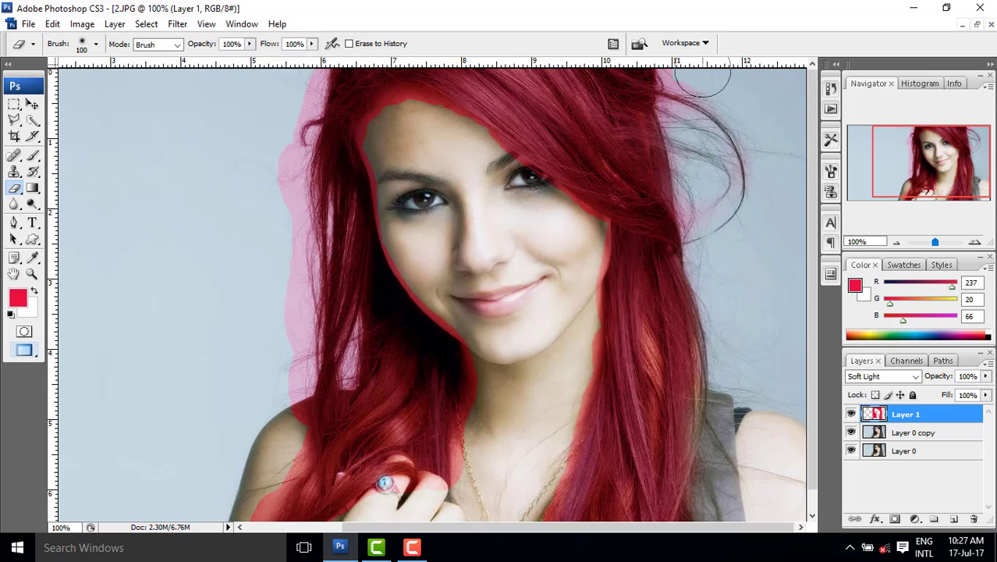
Step: Reduce the eraser to 50 px and erase the red spill along the upper outer hair edge on the image's left side
key("bracketleft")
key("bracketleft")
key("bracketleft")
key("bracketleft")
key("bracketleft")
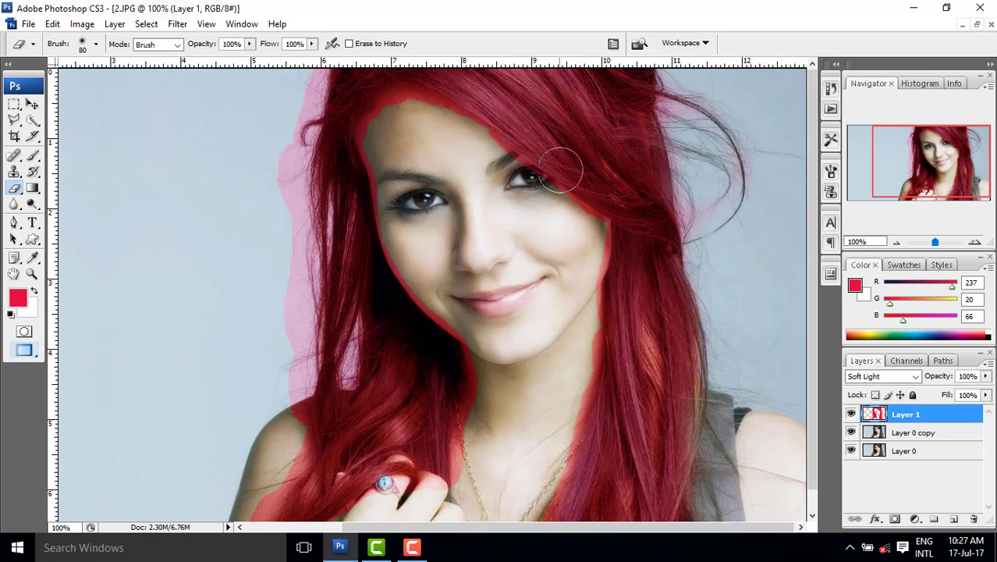
mouse_move(330, 78)
left_mouse_down()
mouse_move(316, 80)
mouse_move(301, 153)
mouse_move(285, 147)
mouse_move(296, 305)
mouse_move(277, 256)
left_mouse_up()
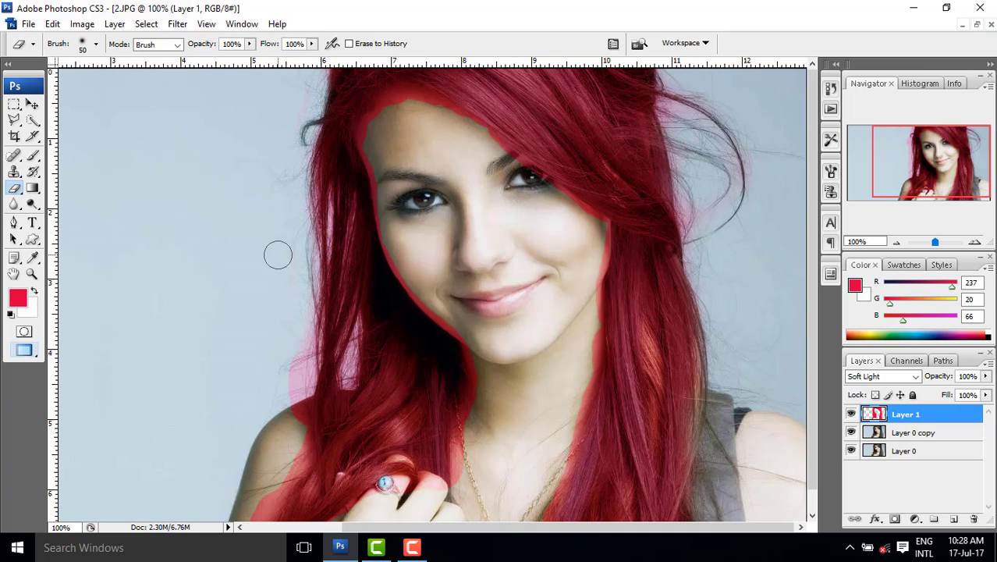
Step: Set the eraser opacity to 63% and erase the red spill around the image's left shoulder, arm and the hair beside the neck
scroll(310, 294, "down", 1)
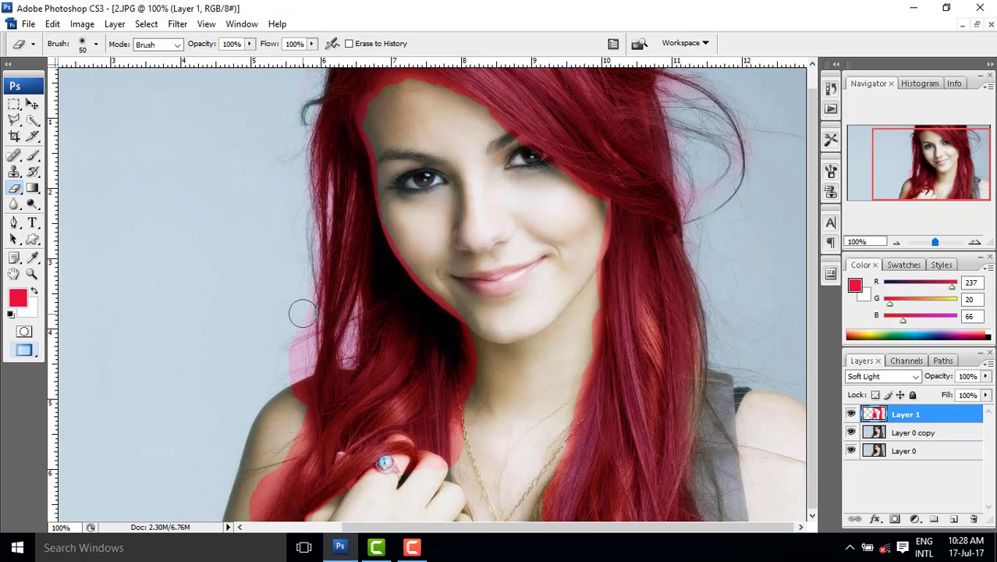
left_click(249, 44)
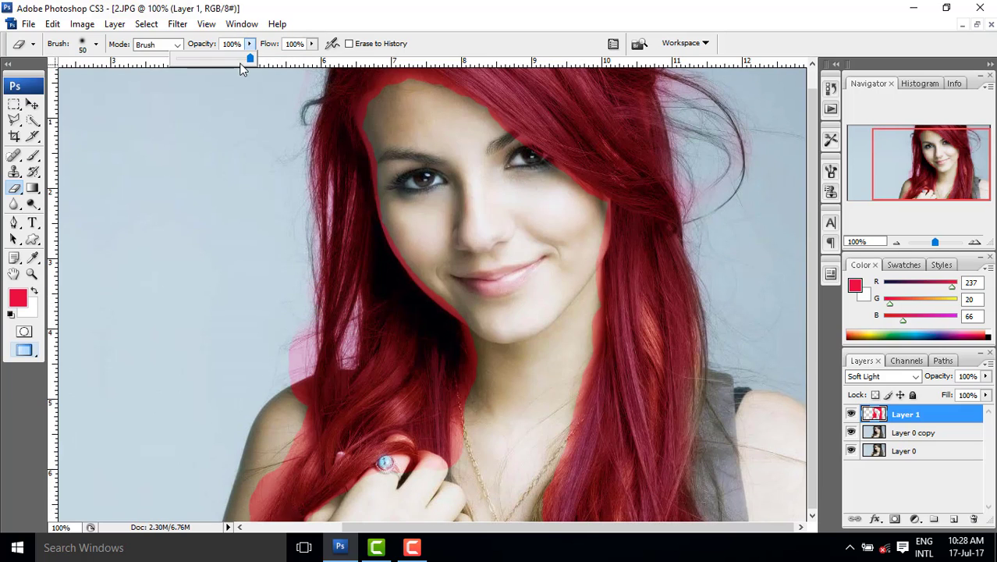
left_click(223, 60)
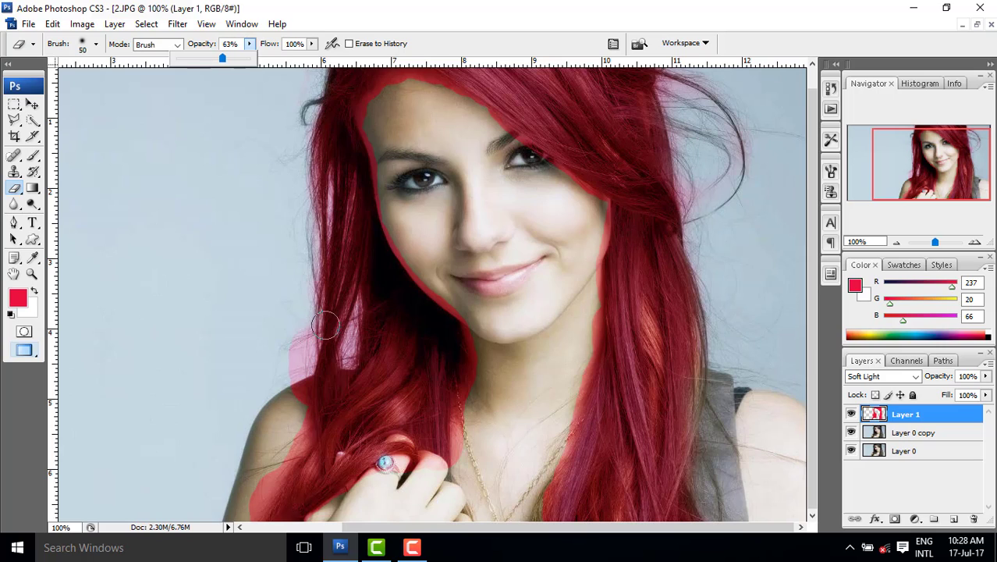
left_click(289, 352)
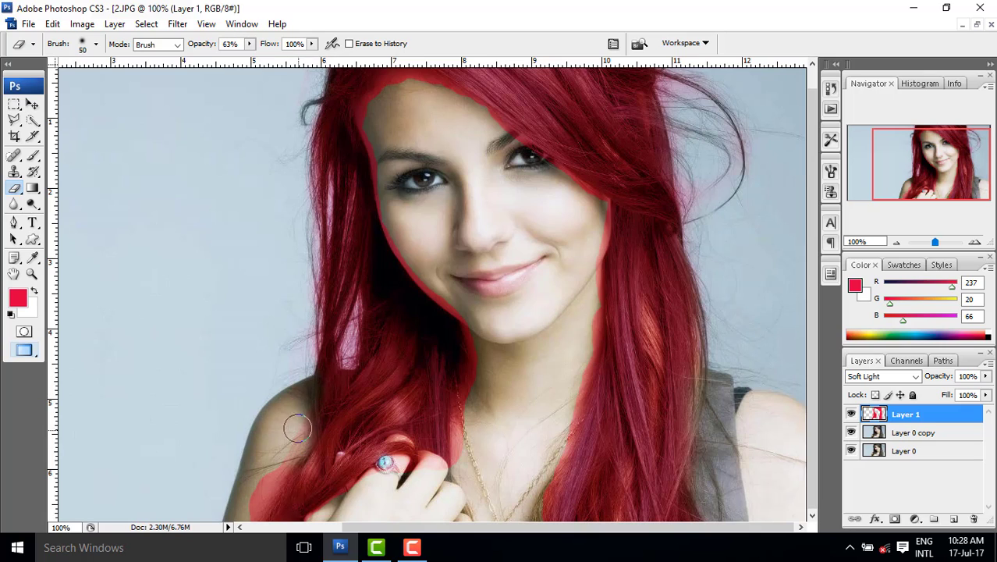
left_click_drag(258, 503, 265, 464)
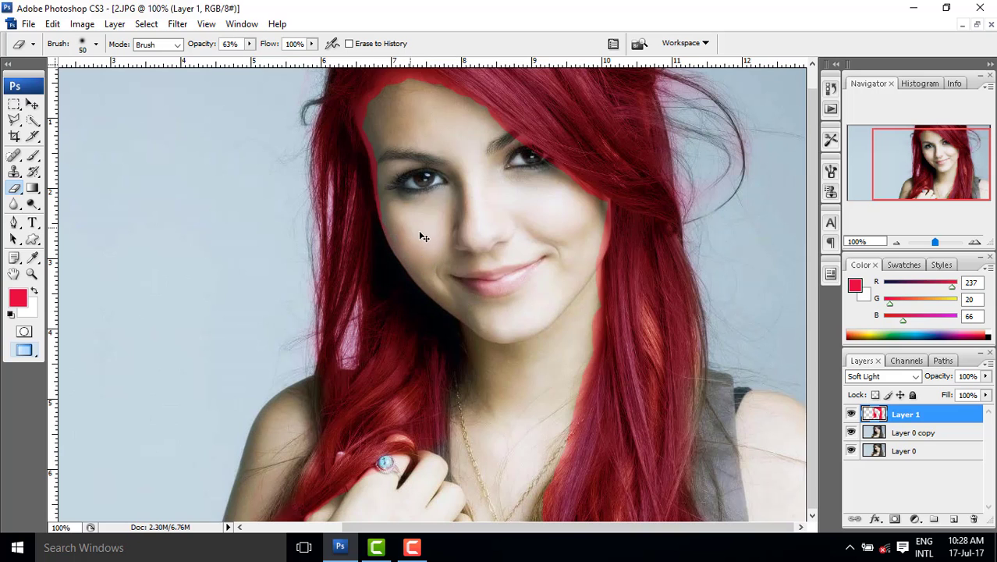
Step: Erase the red fringe from the skin along the image's left side of the face and across the forehead hairline
key("ctrl+plus")
key("ctrl+plus")
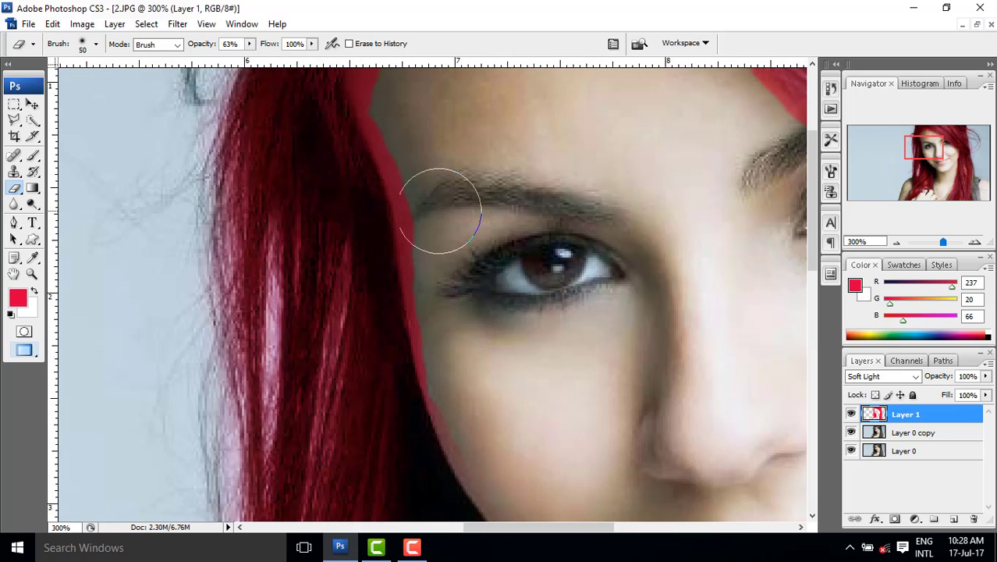
left_click_drag(439, 211, 427, 290)
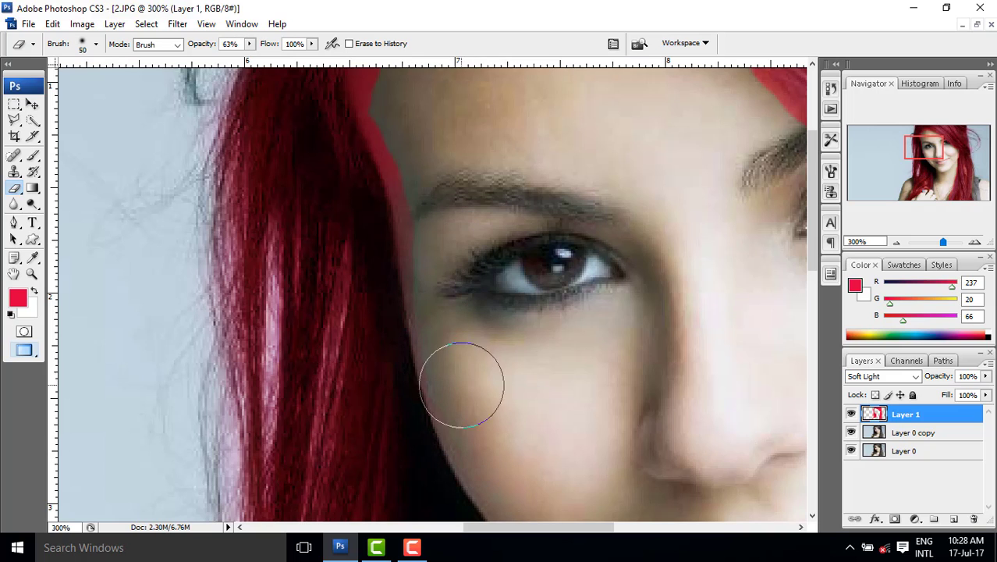
mouse_move(407, 174)
left_mouse_down()
mouse_move(404, 131)
mouse_move(433, 182)
mouse_move(439, 161)
mouse_move(453, 260)
mouse_move(419, 176)
mouse_move(434, 280)
mouse_move(411, 174)
mouse_move(416, 124)
mouse_move(391, 131)
mouse_move(393, 98)
mouse_move(419, 168)
mouse_move(389, 100)
left_mouse_up()
scroll(389, 100, "up", 2)
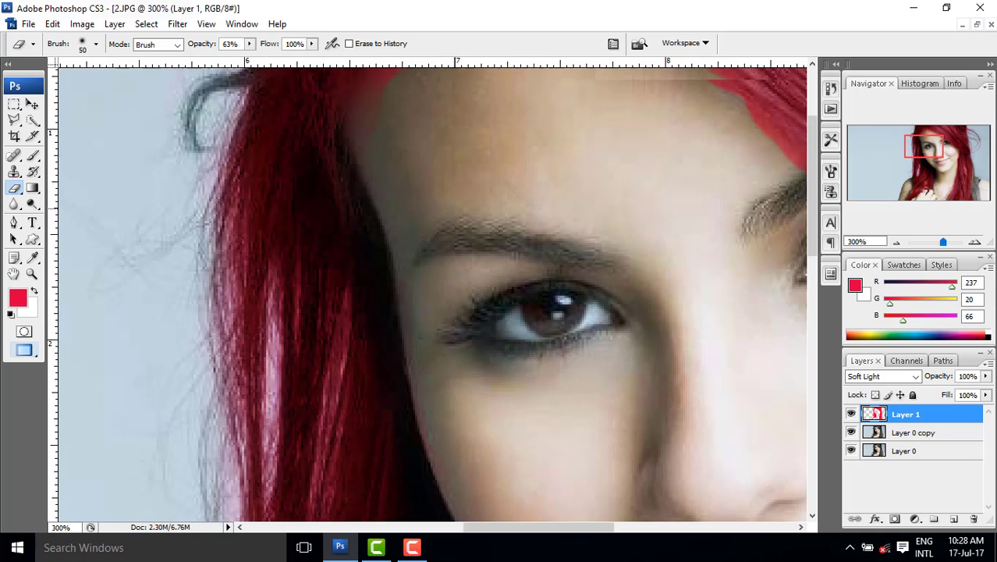
scroll(405, 125, "up", 3)
mouse_move(454, 196)
left_mouse_down()
mouse_move(412, 234)
mouse_move(460, 170)
mouse_move(409, 244)
mouse_move(406, 228)
mouse_move(434, 208)
mouse_move(489, 187)
mouse_move(443, 183)
mouse_move(475, 165)
mouse_move(428, 165)
mouse_move(545, 198)
mouse_move(471, 138)
mouse_move(570, 199)
mouse_move(436, 203)
mouse_move(404, 230)
mouse_move(557, 199)
mouse_move(538, 166)
mouse_move(647, 215)
mouse_move(520, 174)
mouse_move(571, 212)
mouse_move(492, 151)
mouse_move(661, 216)
mouse_move(603, 198)
mouse_move(694, 257)
mouse_move(641, 212)
left_mouse_up()
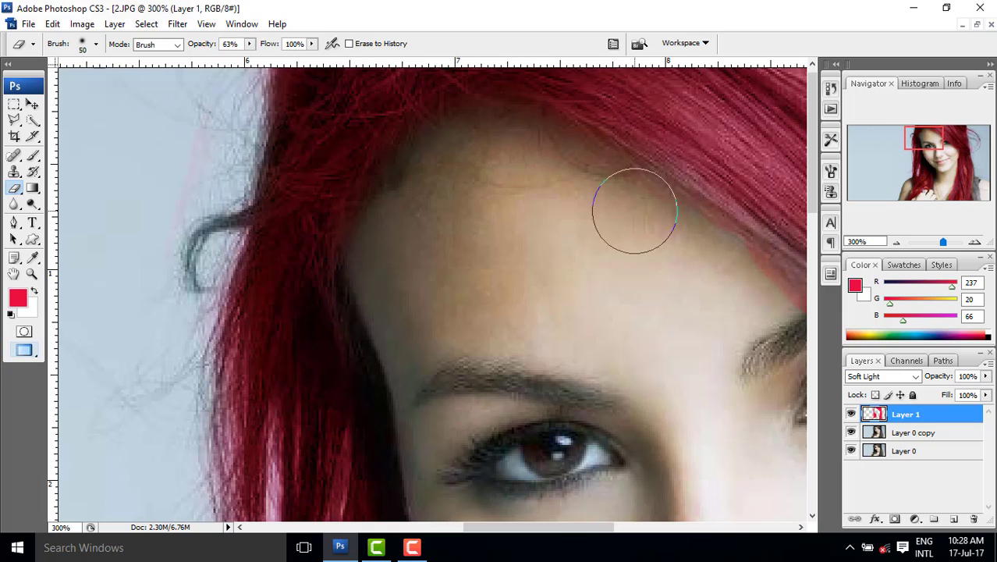
Step: Erase the red spill below the swept fringe, past the eye and down the cheek on the image's right side
left_click(718, 388, "alt")
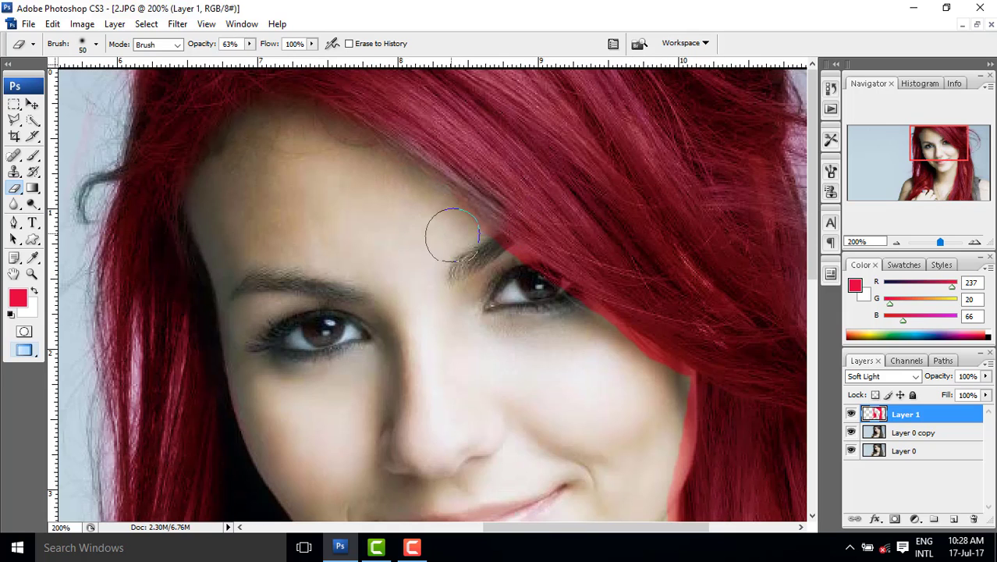
mouse_move(452, 234)
left_mouse_down()
mouse_move(528, 291)
mouse_move(457, 216)
mouse_move(542, 306)
mouse_move(503, 272)
mouse_move(632, 346)
mouse_move(563, 318)
mouse_move(681, 389)
mouse_move(635, 363)
mouse_move(678, 401)
mouse_move(618, 361)
mouse_move(666, 391)
mouse_move(679, 419)
left_mouse_up()
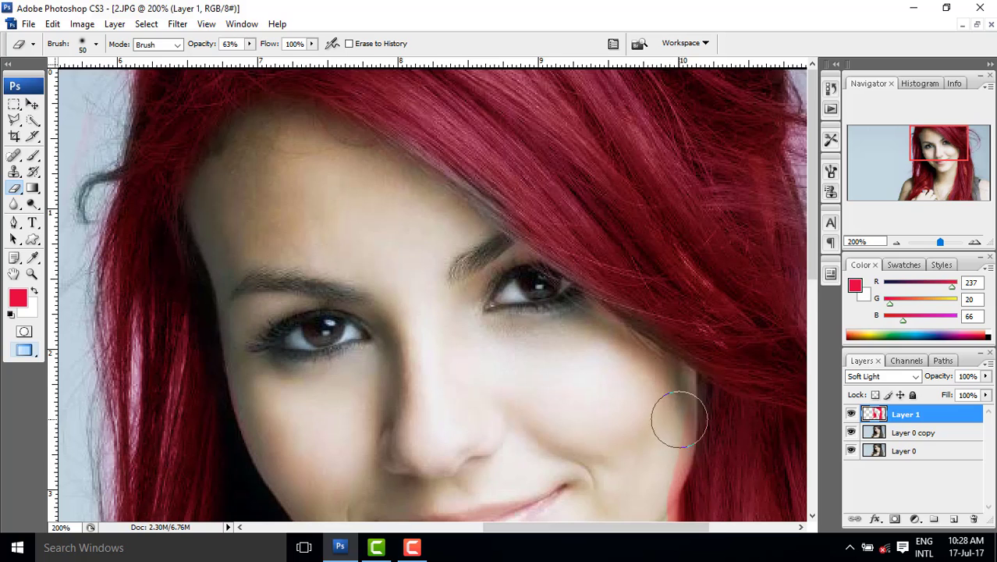
scroll(680, 419, "down", 2)
left_click_drag(657, 333, 667, 467)
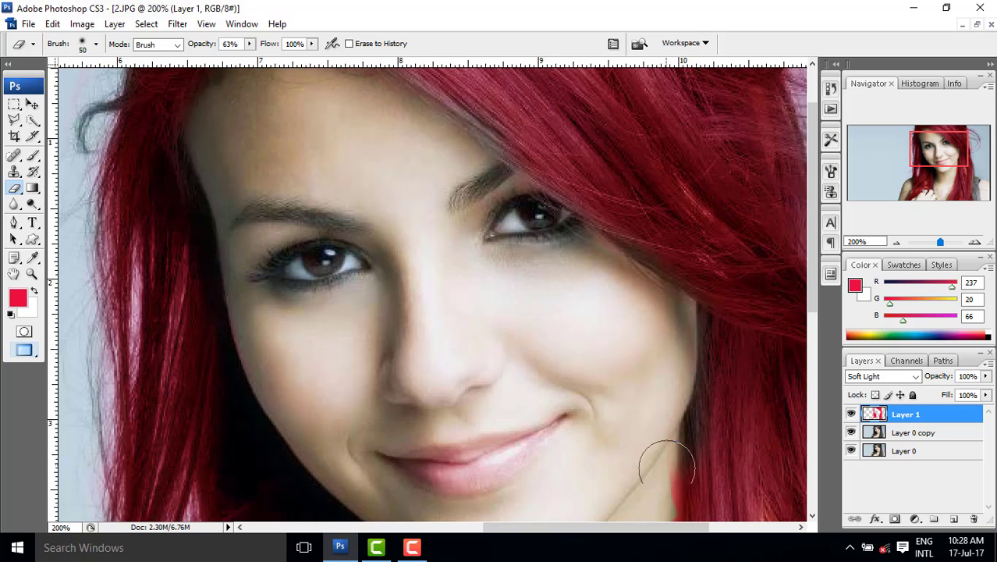
Step: Erase the red spill along the inner hair edge from the jaw down the neck to the necklace
scroll(669, 437, "down", 4)
mouse_move(664, 356)
left_mouse_down()
mouse_move(657, 391)
mouse_move(646, 333)
mouse_move(656, 332)
mouse_move(661, 379)
mouse_move(657, 337)
mouse_move(656, 458)
mouse_move(646, 472)
mouse_move(654, 365)
mouse_move(654, 467)
left_mouse_up()
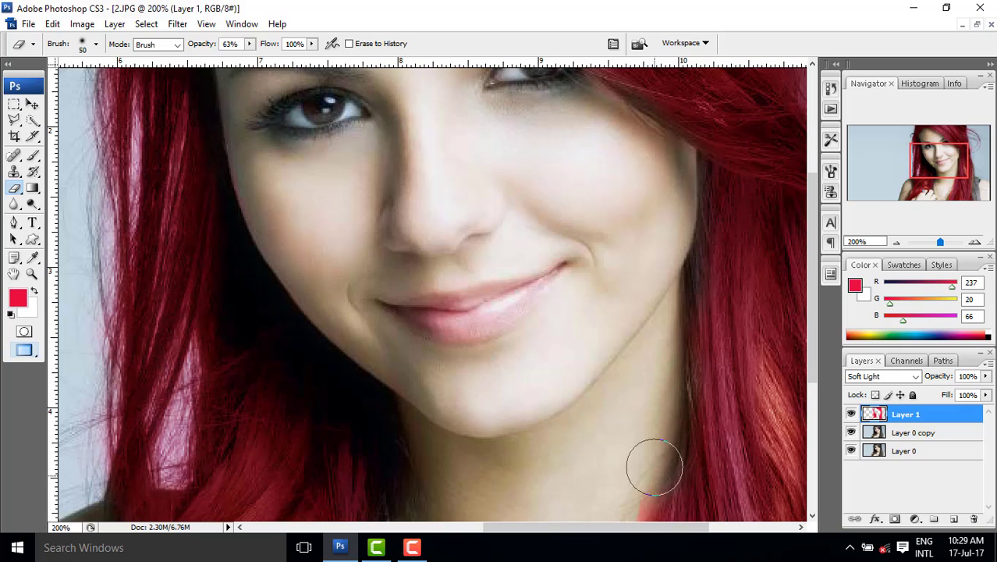
scroll(678, 407, "down", 4)
mouse_move(641, 338)
left_mouse_down()
mouse_move(625, 453)
mouse_move(621, 365)
mouse_move(614, 404)
mouse_move(624, 357)
mouse_move(609, 380)
mouse_move(602, 473)
mouse_move(608, 427)
left_mouse_up()
scroll(609, 406, "down", 3)
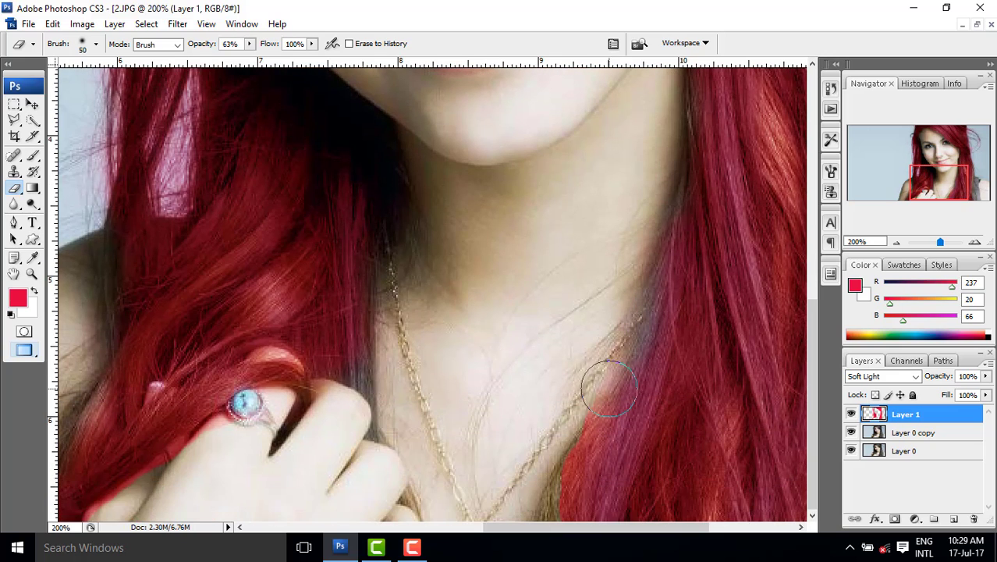
mouse_move(609, 387)
left_mouse_down()
mouse_move(567, 487)
mouse_move(562, 437)
mouse_move(571, 501)
mouse_move(597, 356)
left_mouse_up()
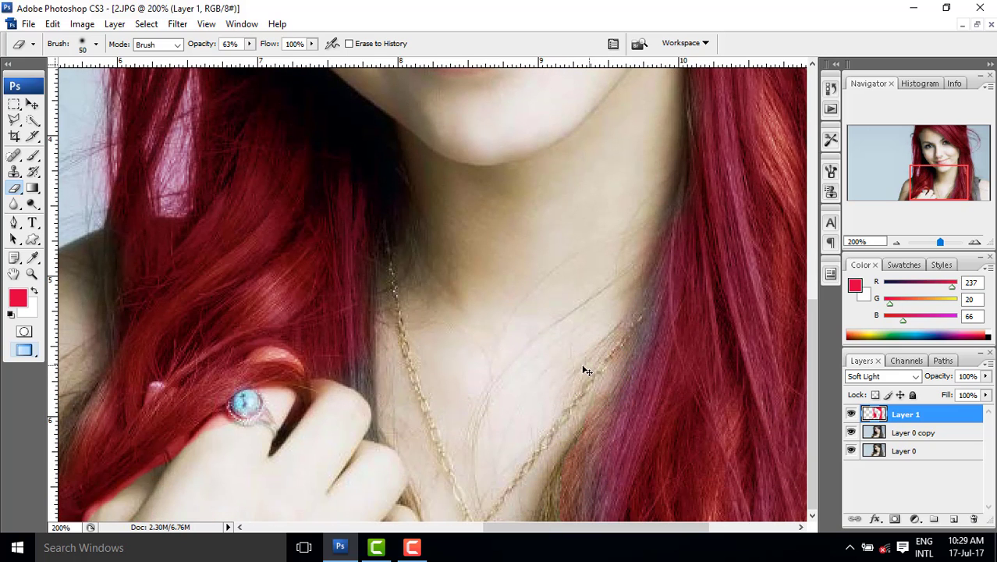
Step: Erase the remaining pink tint from the background inside the loose curl on the image's right side
left_click(458, 342, "ctrl+alt")
left_click(468, 337, "ctrl+alt")
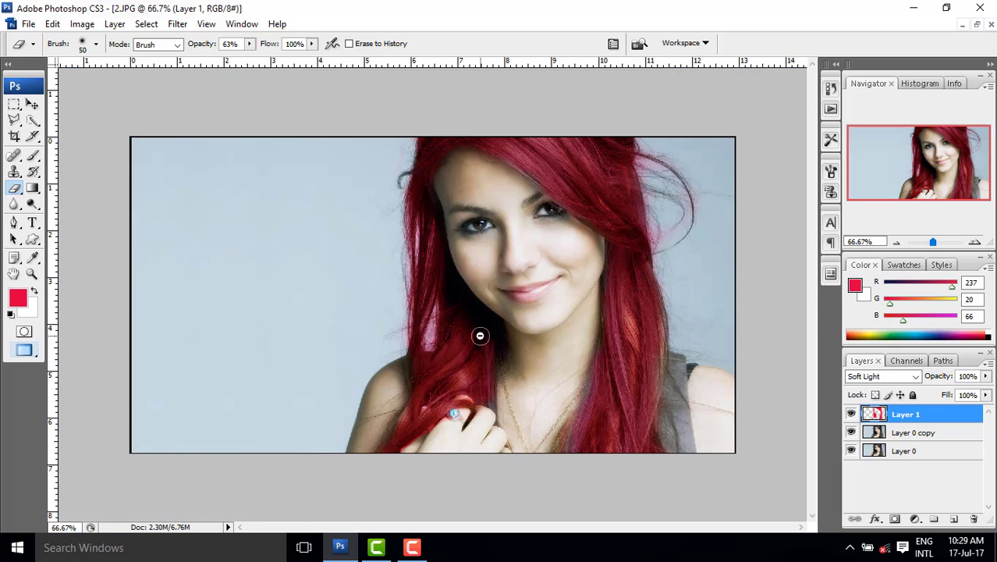
left_click(697, 249, "ctrl")
left_click(750, 214, "ctrl")
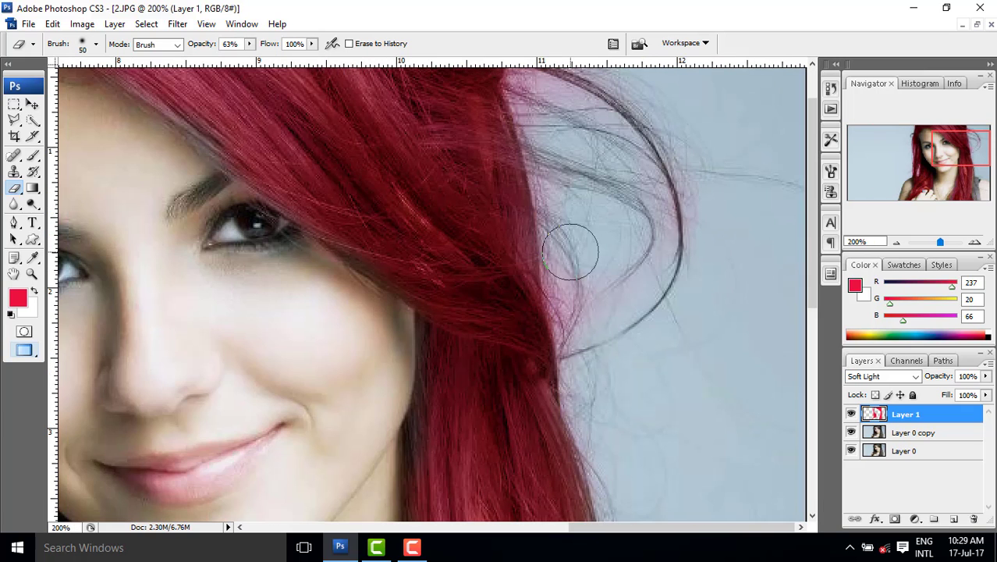
mouse_move(571, 251)
left_mouse_down()
mouse_move(585, 331)
mouse_move(593, 144)
mouse_move(676, 220)
mouse_move(669, 234)
mouse_move(531, 74)
left_mouse_up()
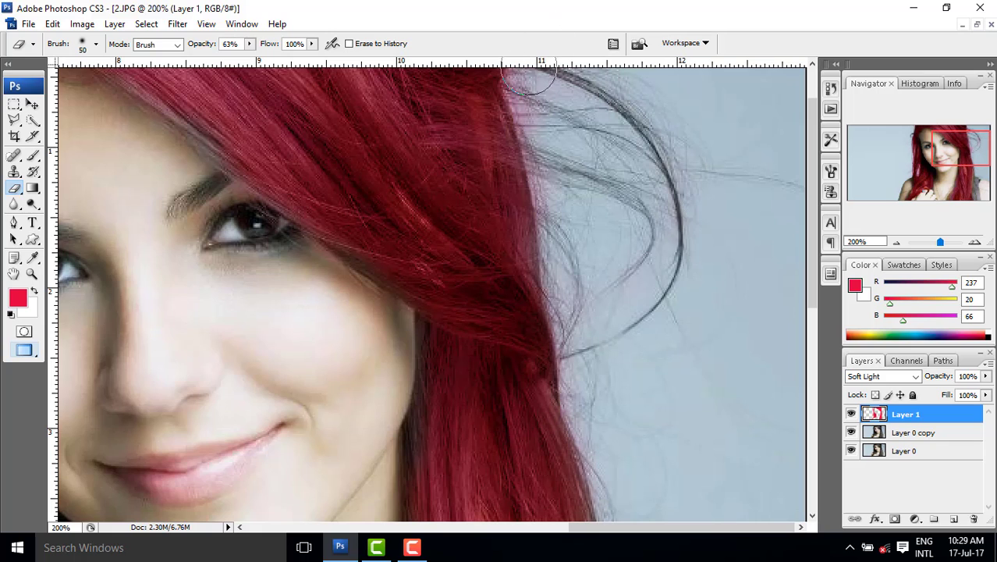
scroll(616, 156, "up", 1)
scroll(546, 347, "down", 2)
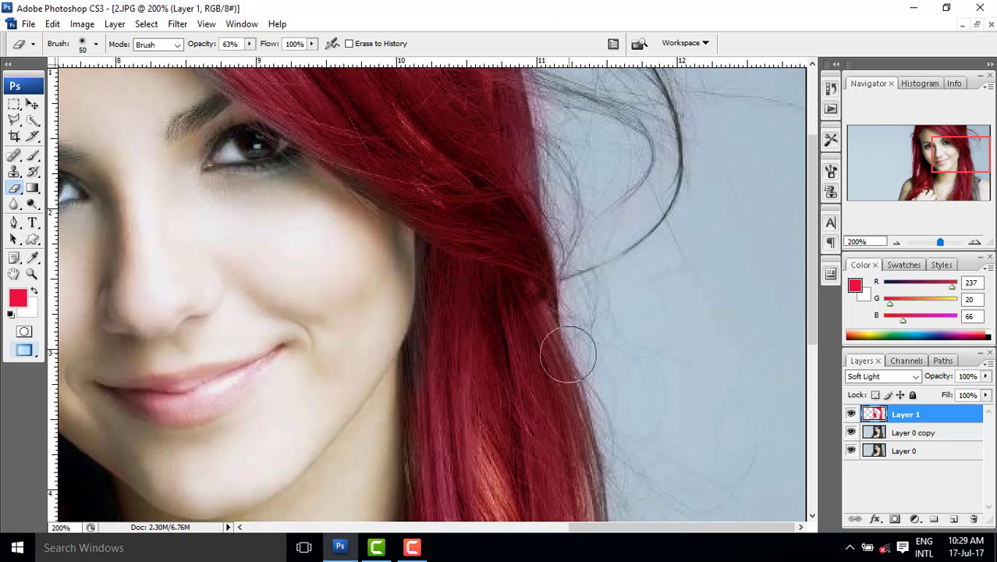
Step: Erase the pink tint from the gap between the strands above the shoulder on the image's left side, using a smaller eraser
left_click(419, 306, "ctrl+alt")
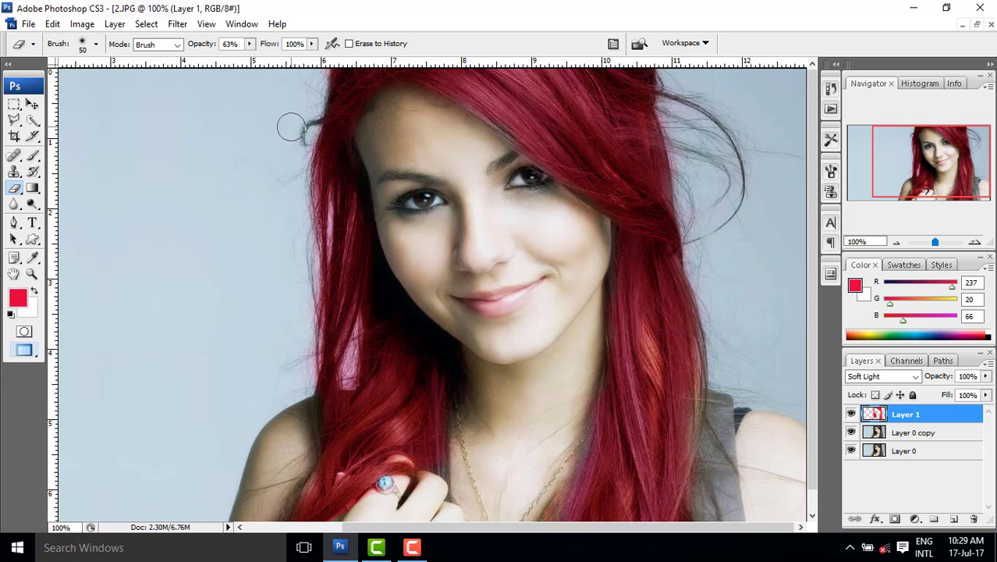
left_click(355, 358, "ctrl")
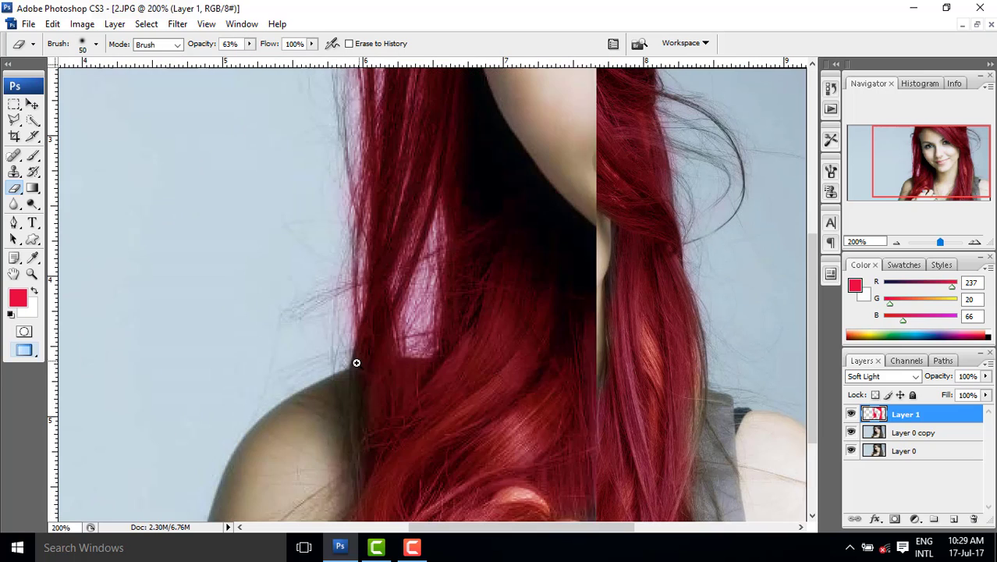
left_click(421, 330, "ctrl")
key("bracketleft")
key("bracketleft")
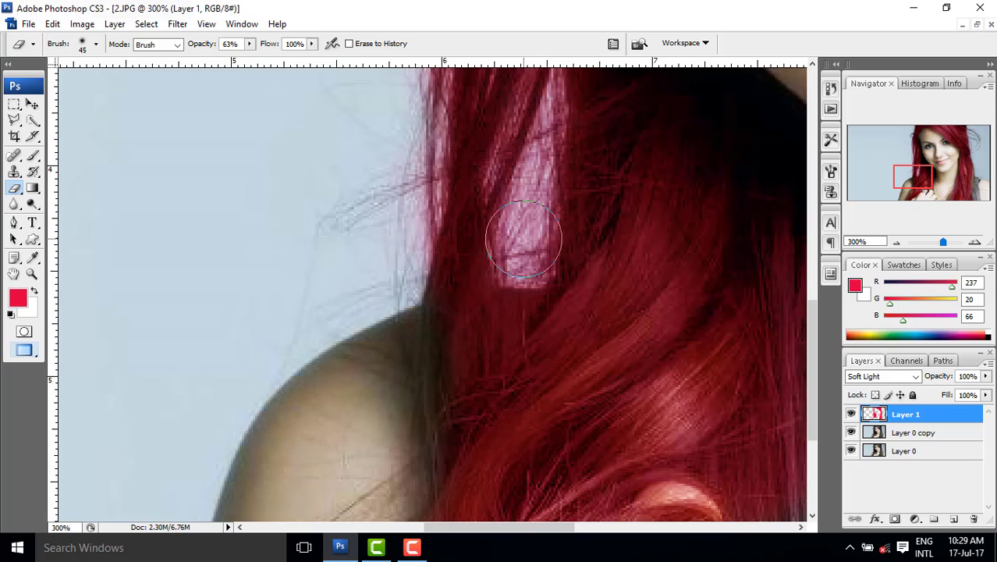
mouse_move(522, 249)
left_mouse_down()
mouse_move(511, 225)
mouse_move(526, 237)
mouse_move(523, 212)
mouse_move(560, 84)
left_mouse_up()
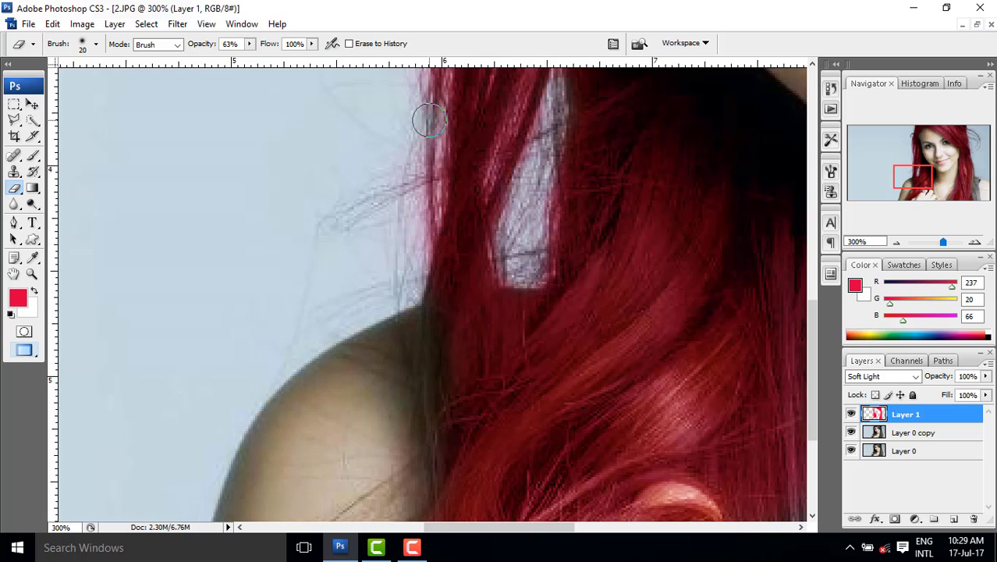
Step: Erase the pink tint from the narrow gap between the strands beside the eye on the image's left side, with a 9 px eraser
scroll(575, 231, "down", 4)
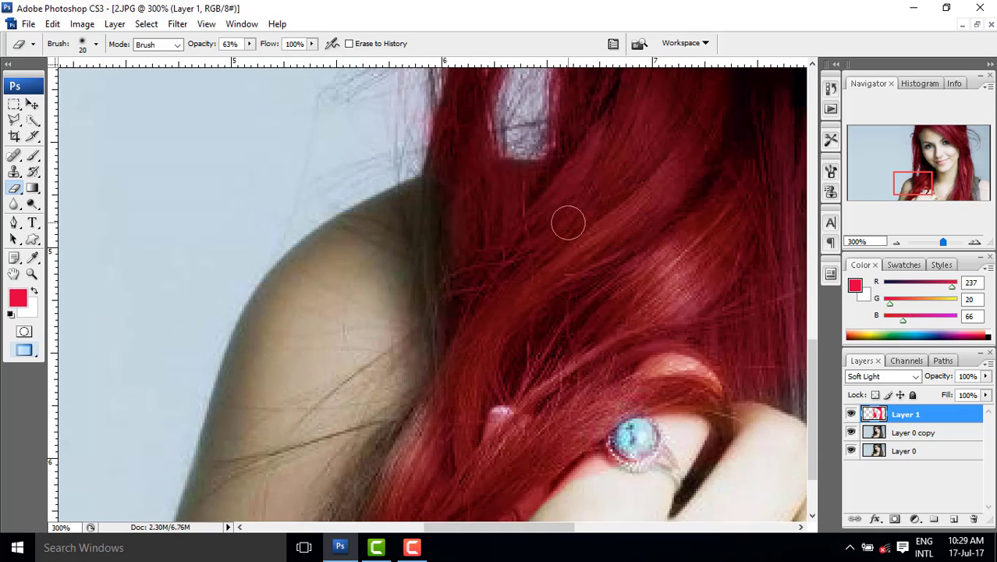
scroll(568, 224, "up", 12)
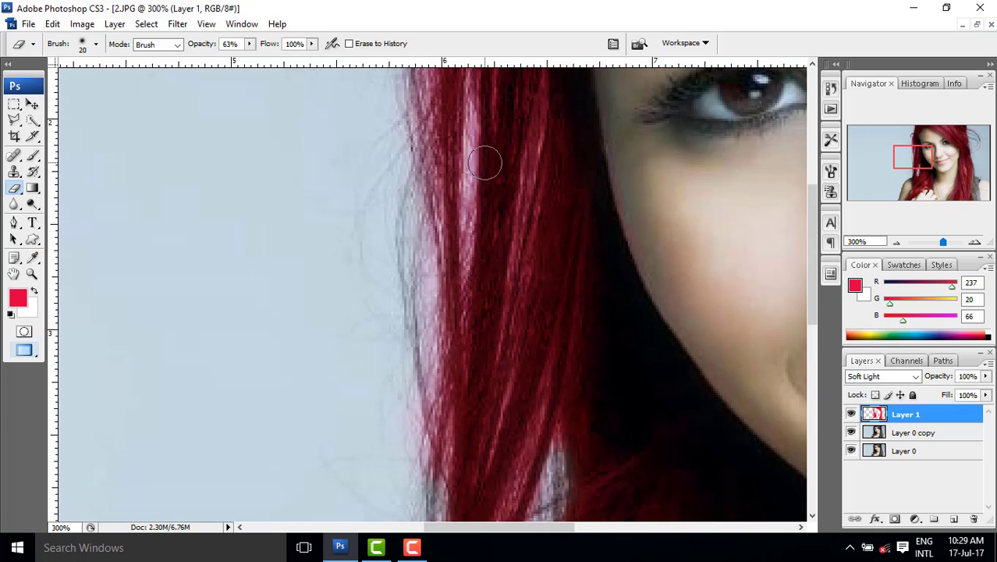
scroll(484, 162, "up", 1)
key("bracketleft")
key("bracketleft")
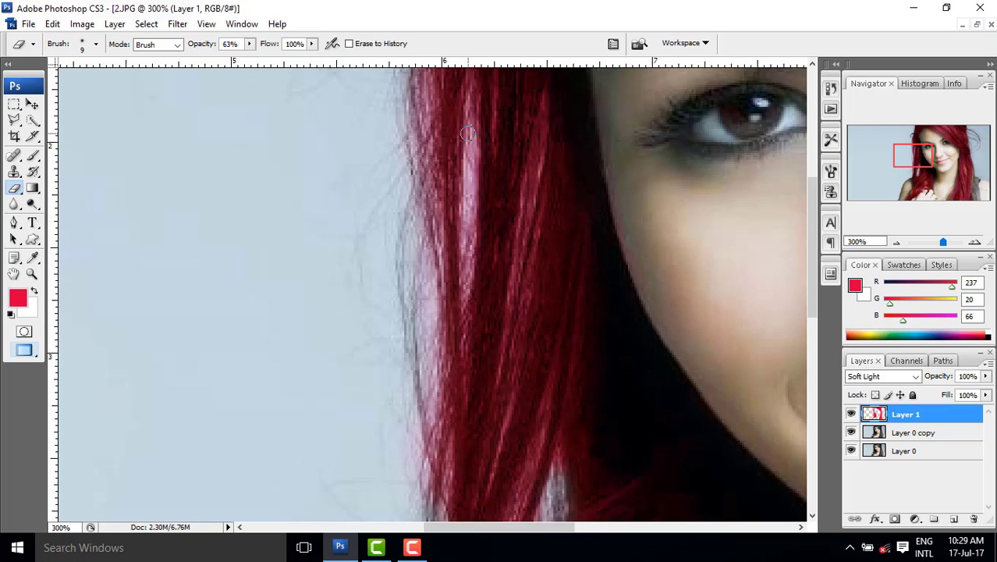
left_click_drag(470, 221, 462, 307)
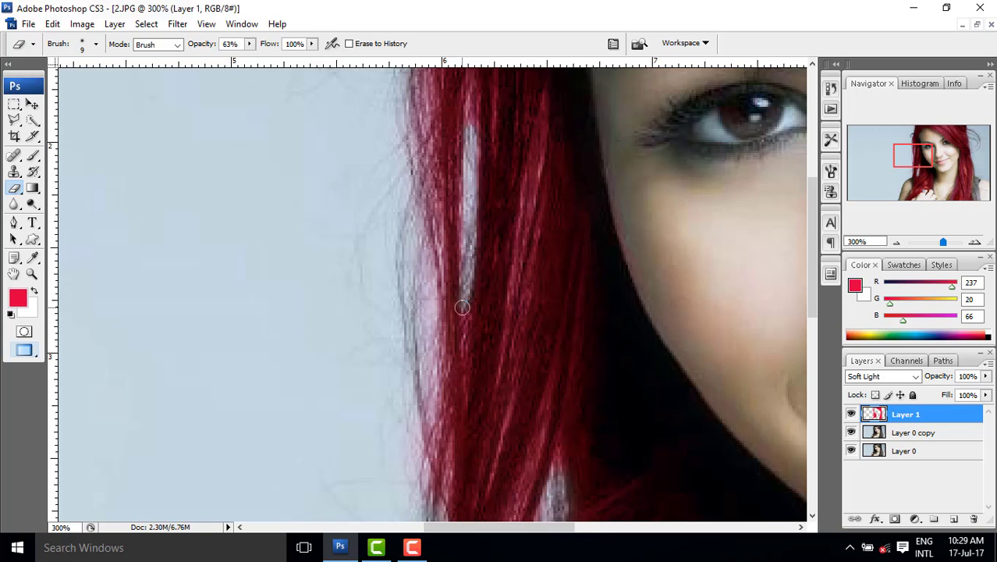
Step: Compare other blend modes on the painted hair color layer and set it to Overlay
left_click(508, 290, "ctrl+alt")
left_click(545, 286, "ctrl+alt")
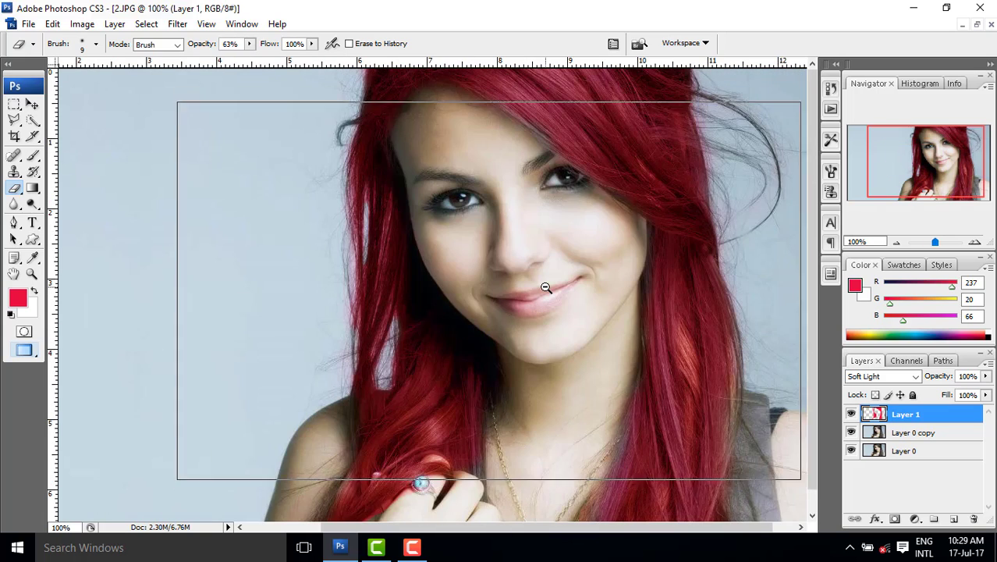
left_click(545, 287, "ctrl+alt")
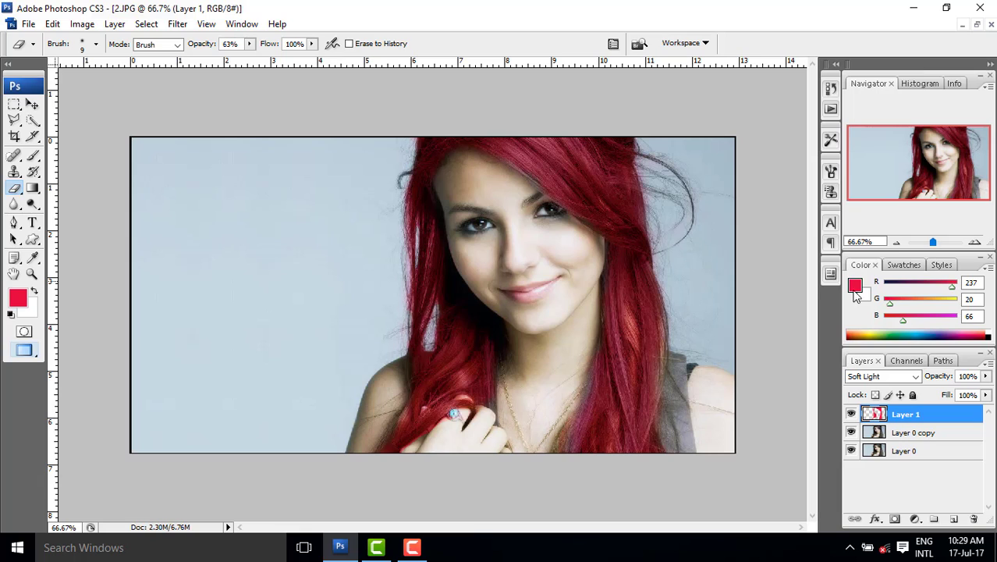
left_click(915, 376)
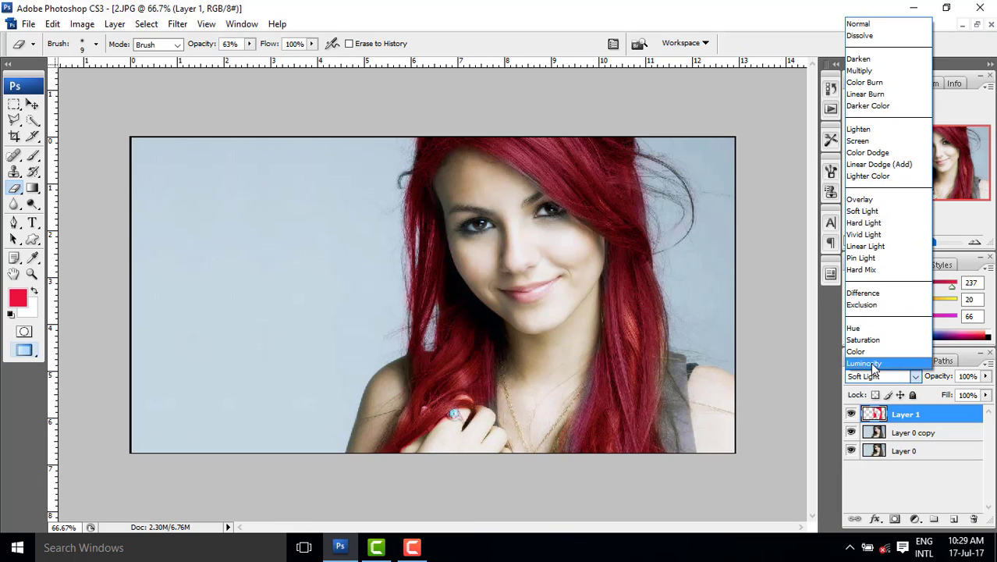
left_click(885, 364)
key("Up")
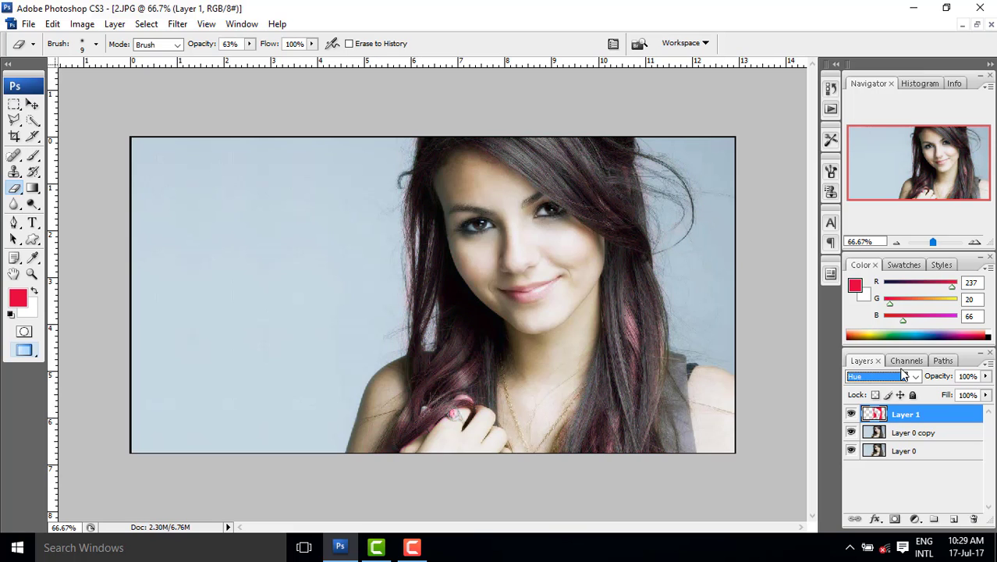
key("Up")
key("Up")
key("Up")
key("Up")
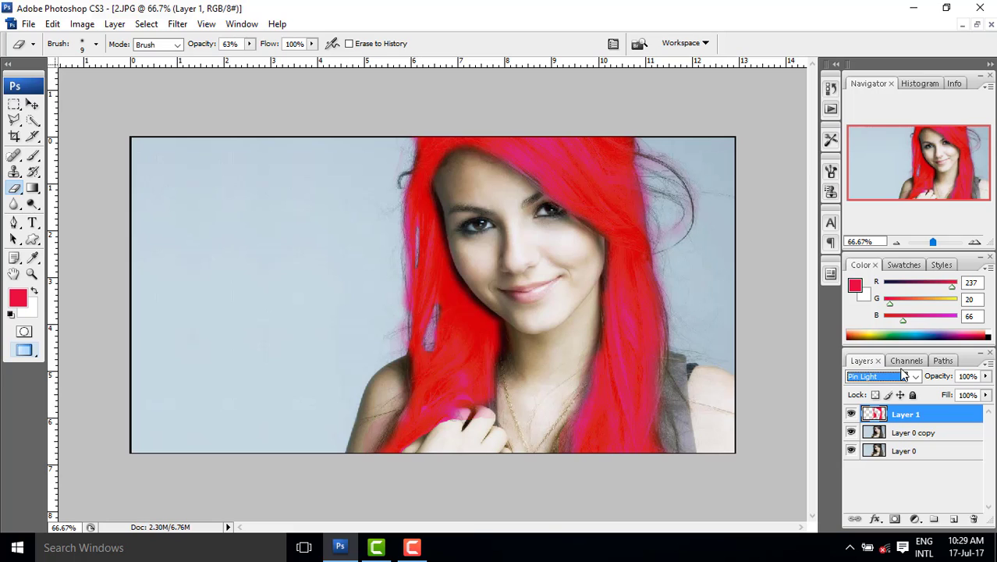
key("Up")
key("Up")
key("Up")
key("Up")
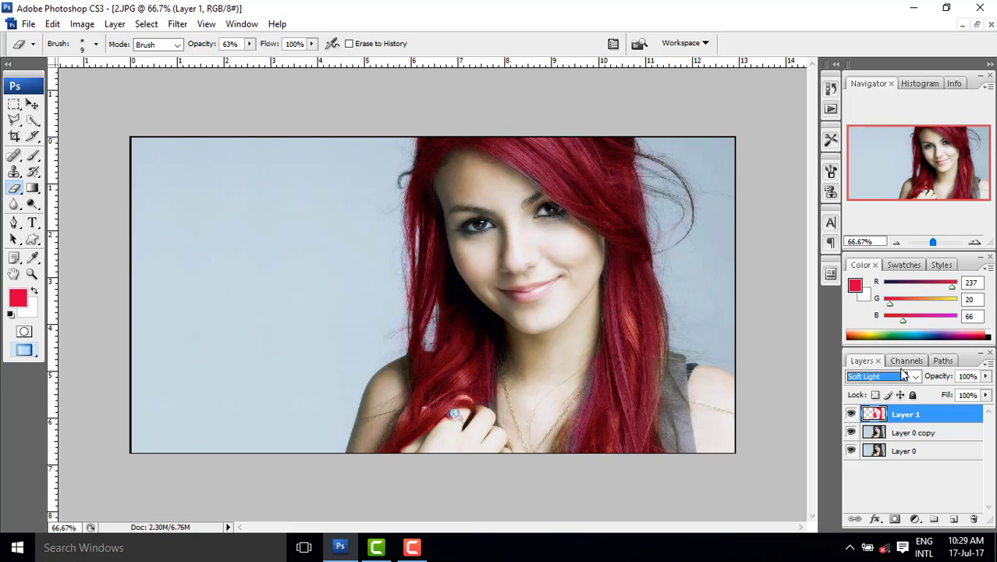
key("Up")
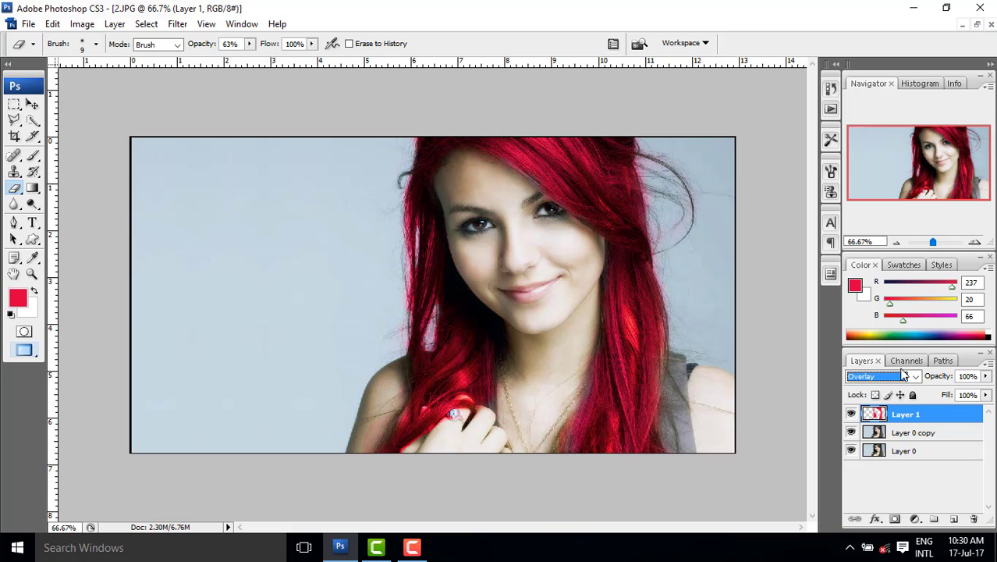
key("Up")
key("Down")
key("Down")
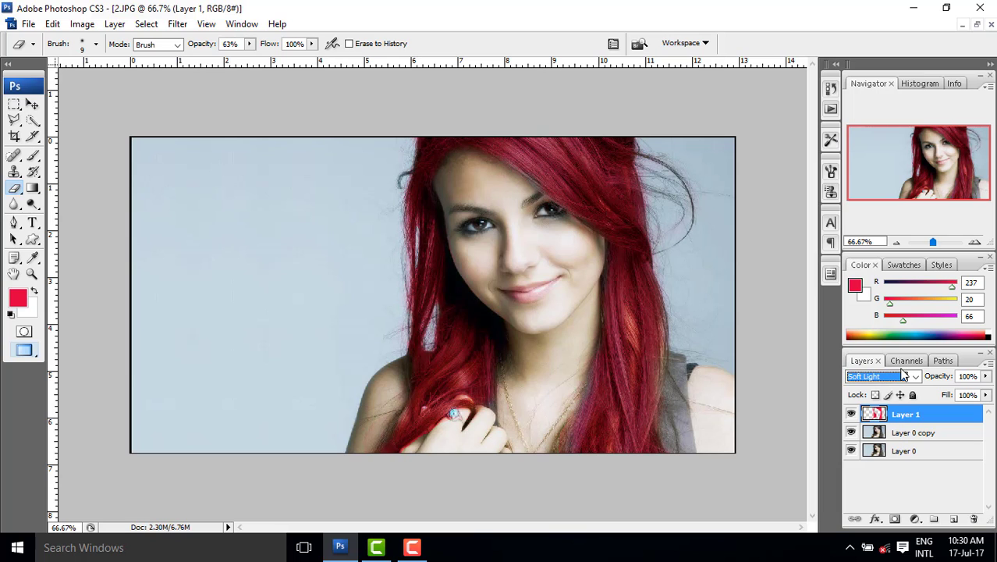
key("Up")
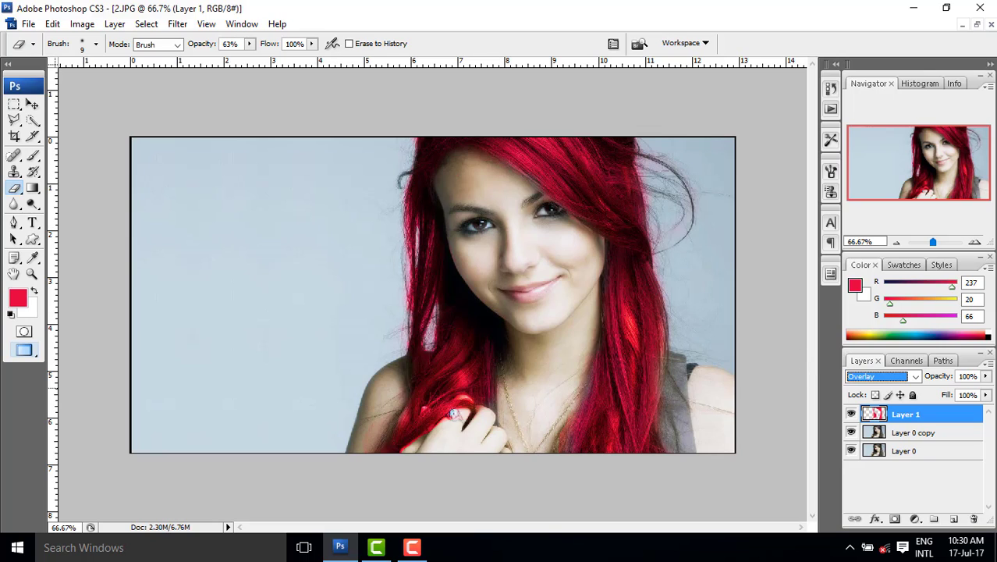
left_click(490, 226)
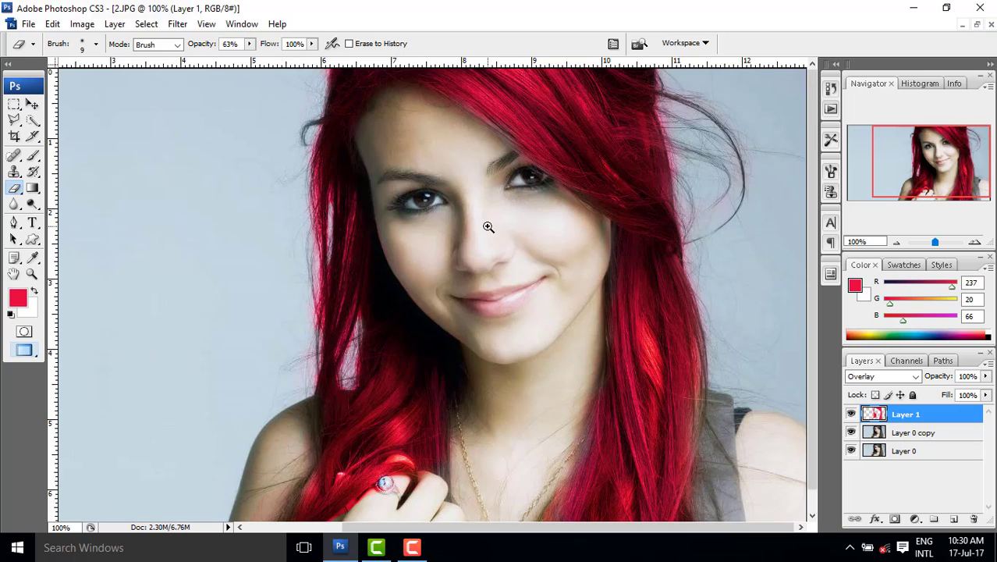
left_click(488, 226, "alt")
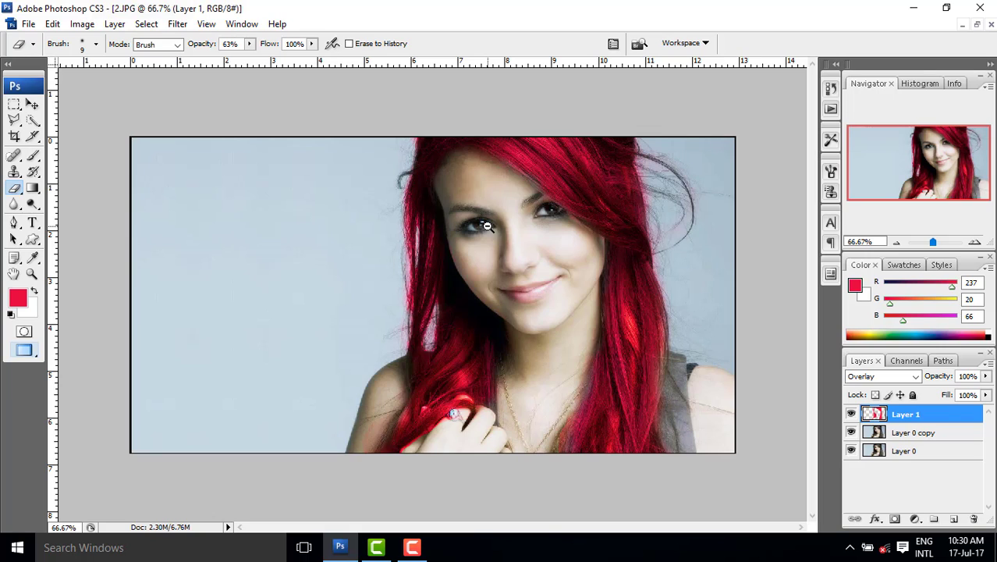
Step: Select Layer 0 copy and convert it to a Smart Object
left_click(917, 434)
right_click(914, 435)
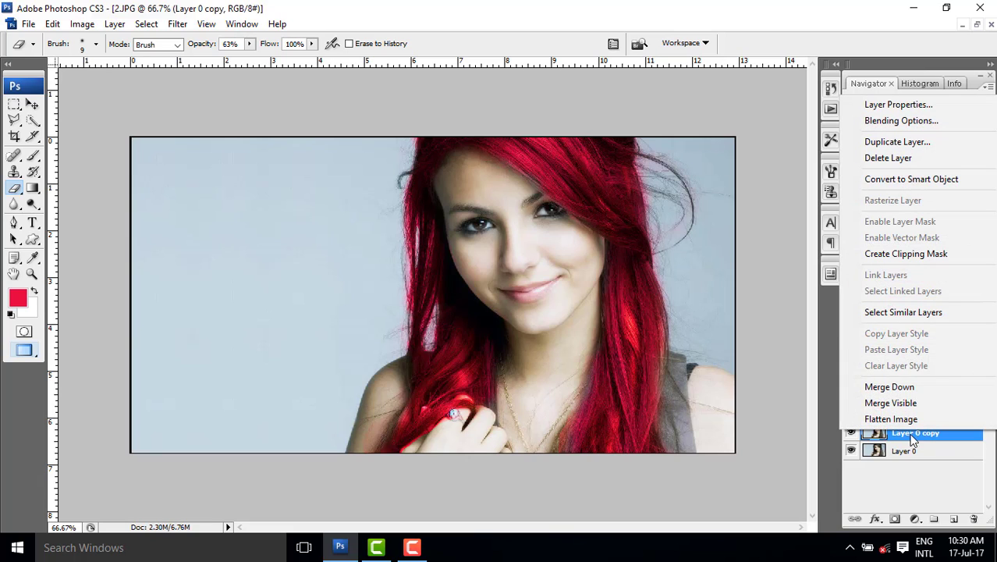
left_click(745, 375)
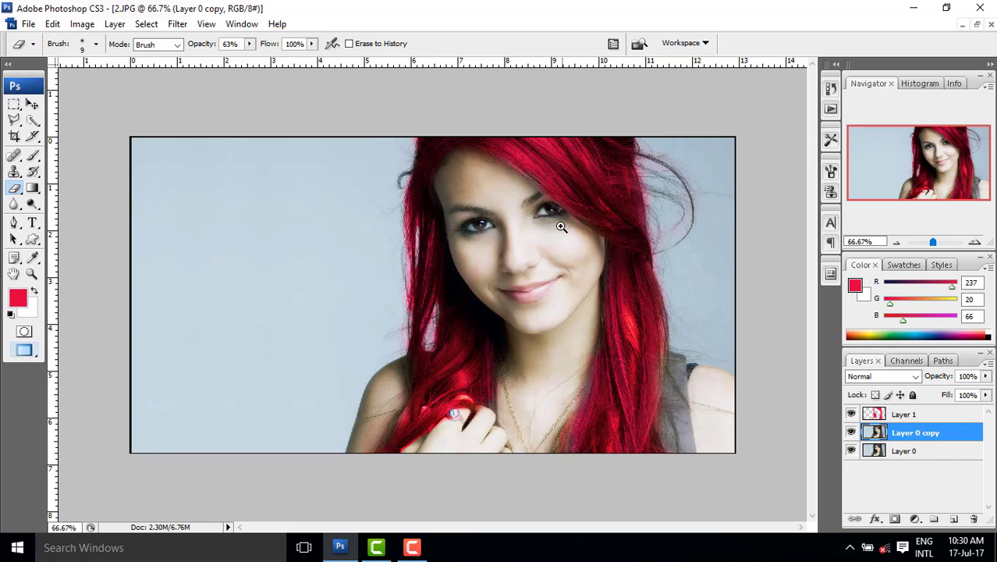
left_click(563, 265, "ctrl")
left_click(551, 266, "ctrl")
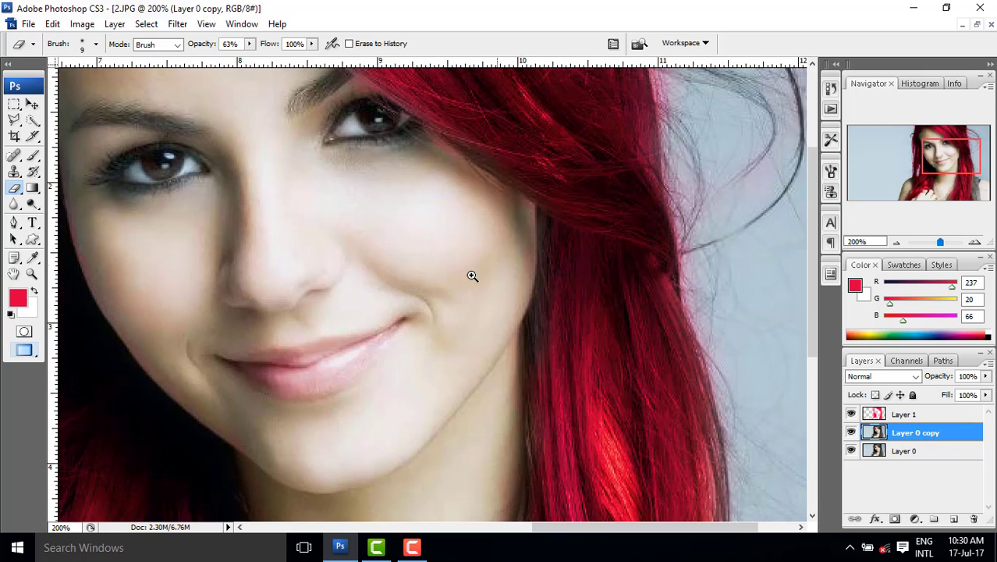
left_click(348, 224, "ctrl")
left_click(389, 254, "alt")
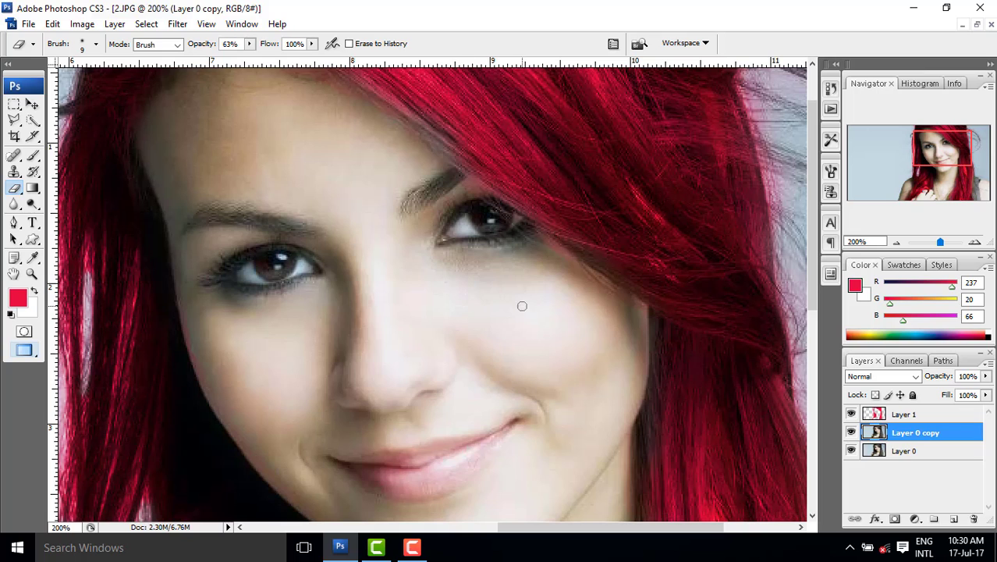
scroll(504, 297, "down", 2)
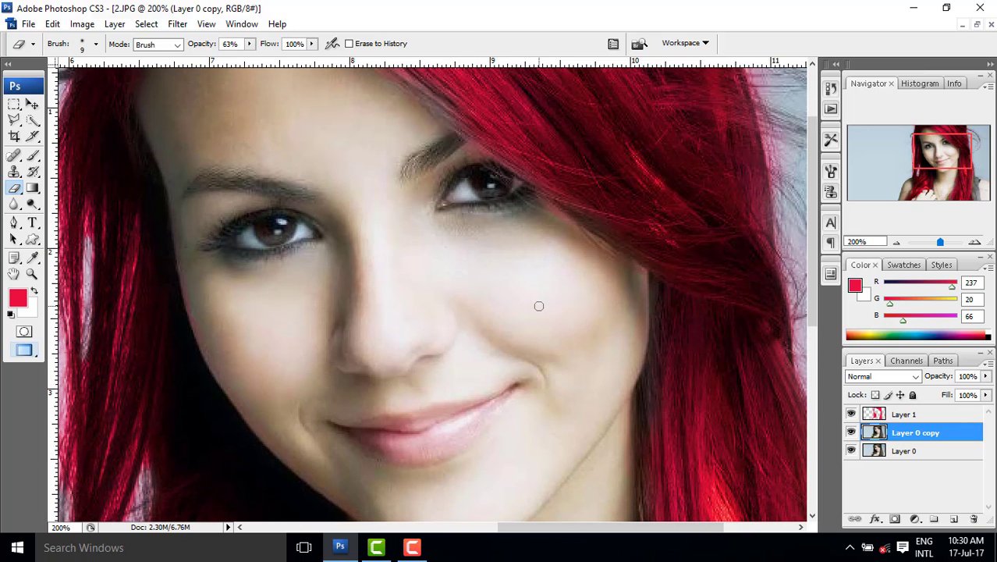
left_click(602, 324, "alt")
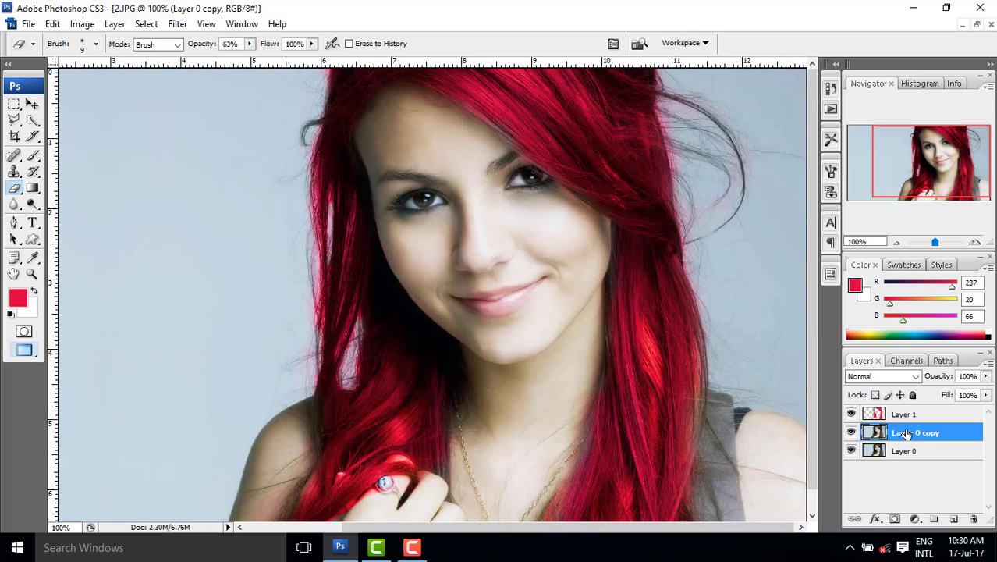
right_click(908, 441)
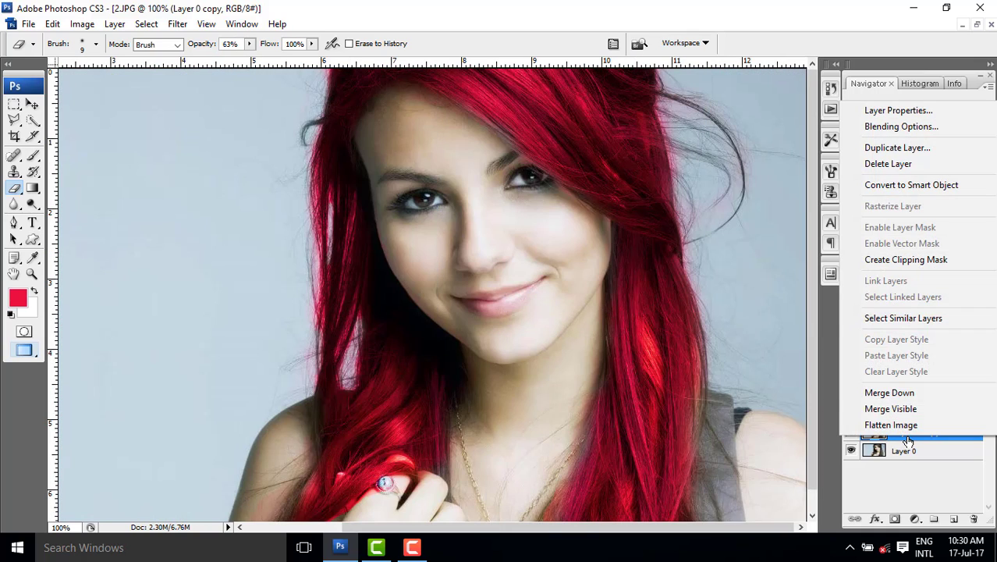
left_click(901, 186)
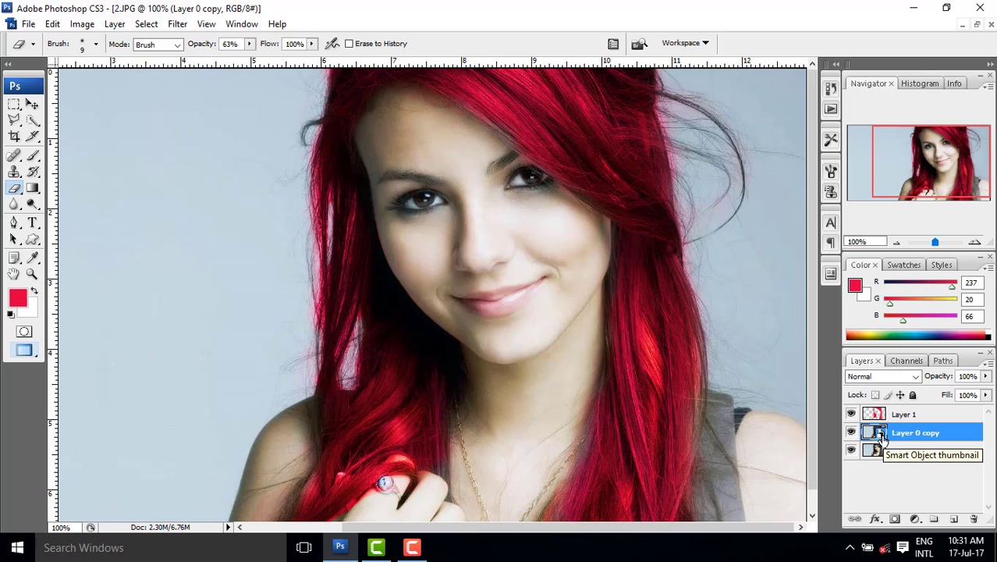
Step: Apply a Gaussian Blur with a radius of 1.5 pixels to Layer 0 copy as a smart filter
left_click(179, 25)
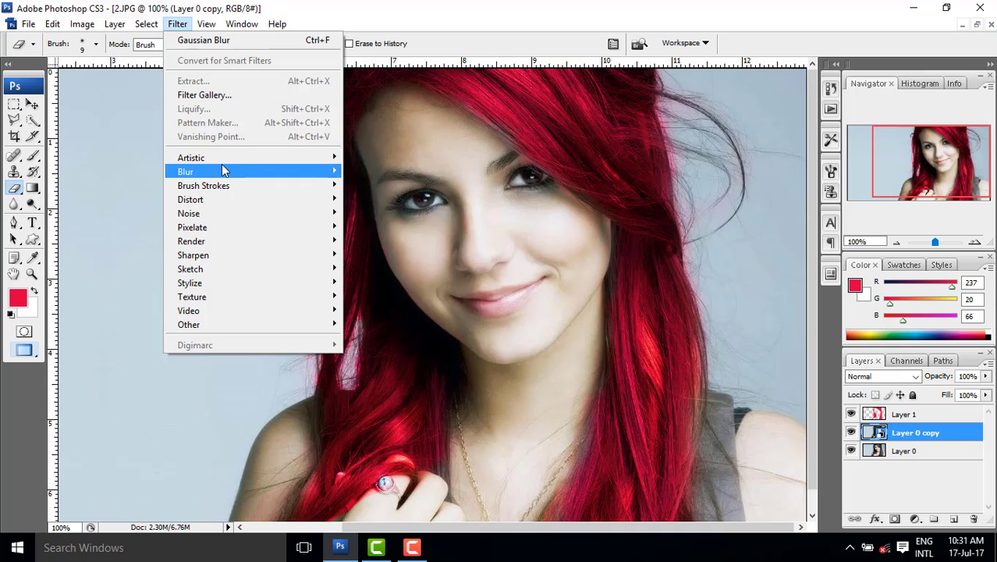
mouse_move(287, 170)
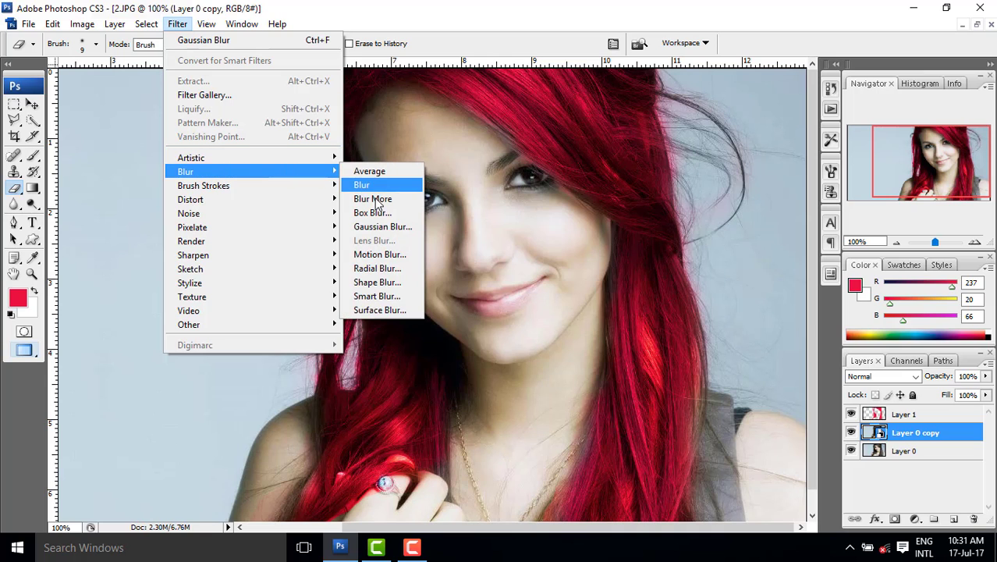
left_click(381, 227)
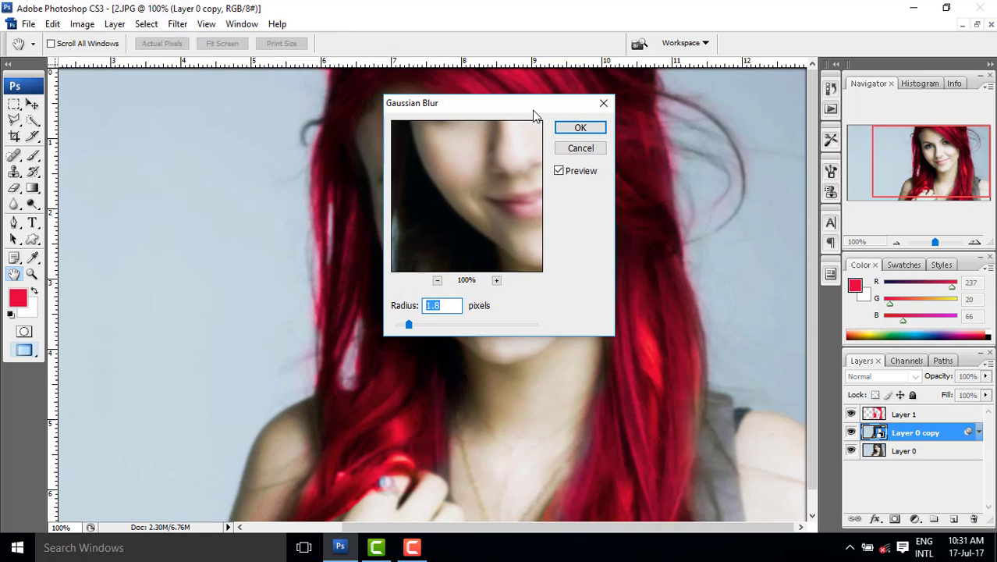
left_click_drag(535, 110, 725, 113)
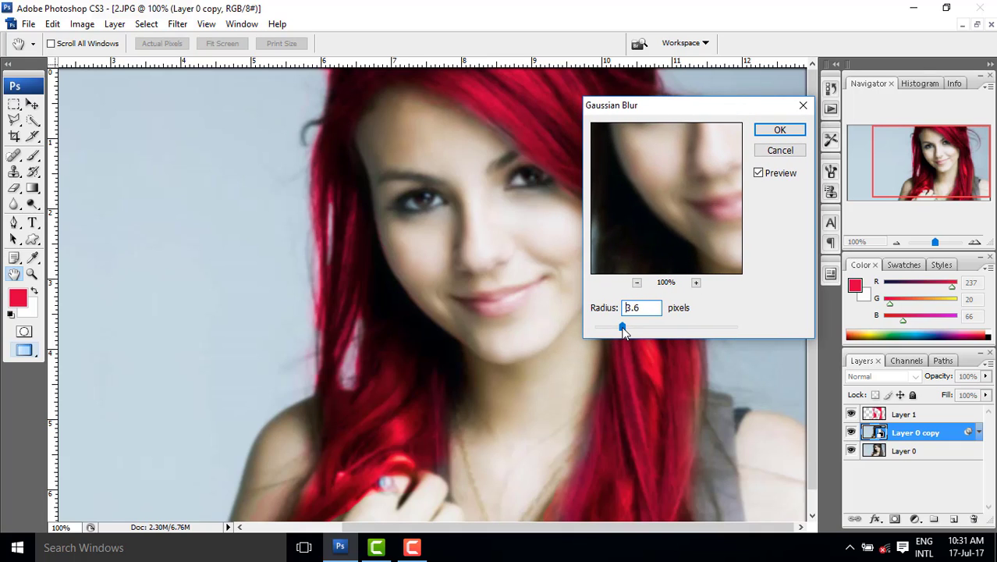
left_click_drag(623, 331, 609, 328)
left_click(642, 309)
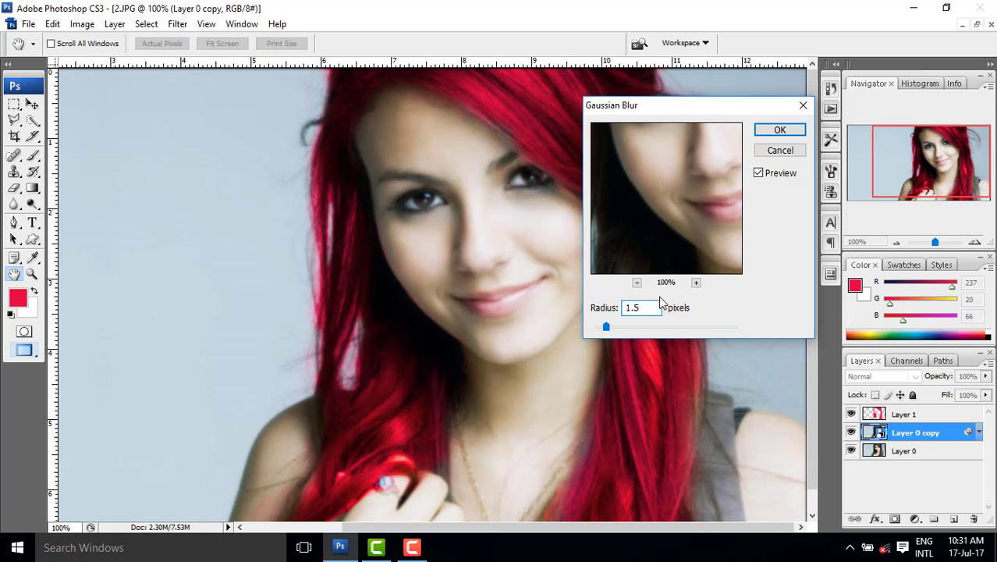
left_click(778, 129)
Step: Select the smart filter mask of Layer 0 copy and invert it to black
key("e")
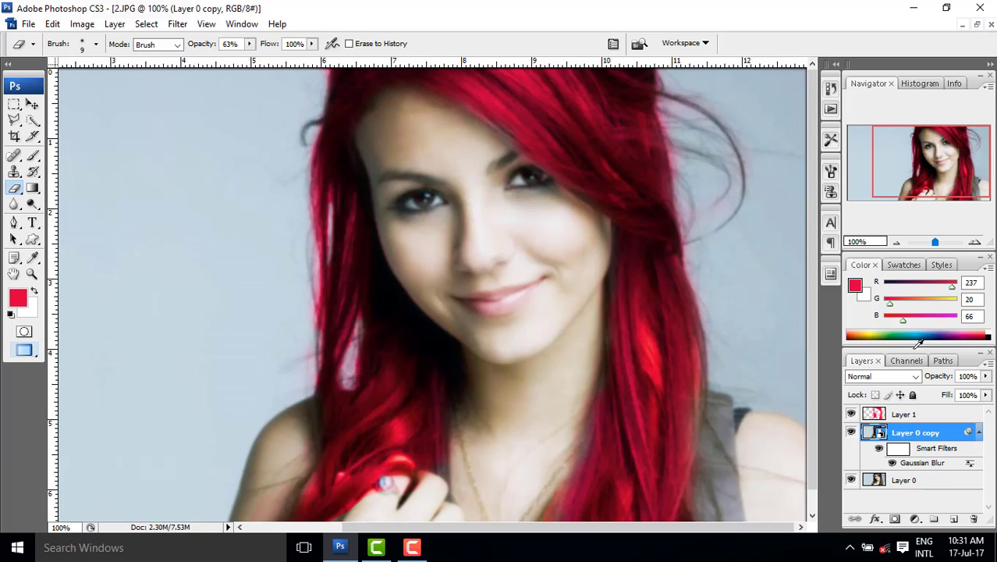
left_click(897, 451)
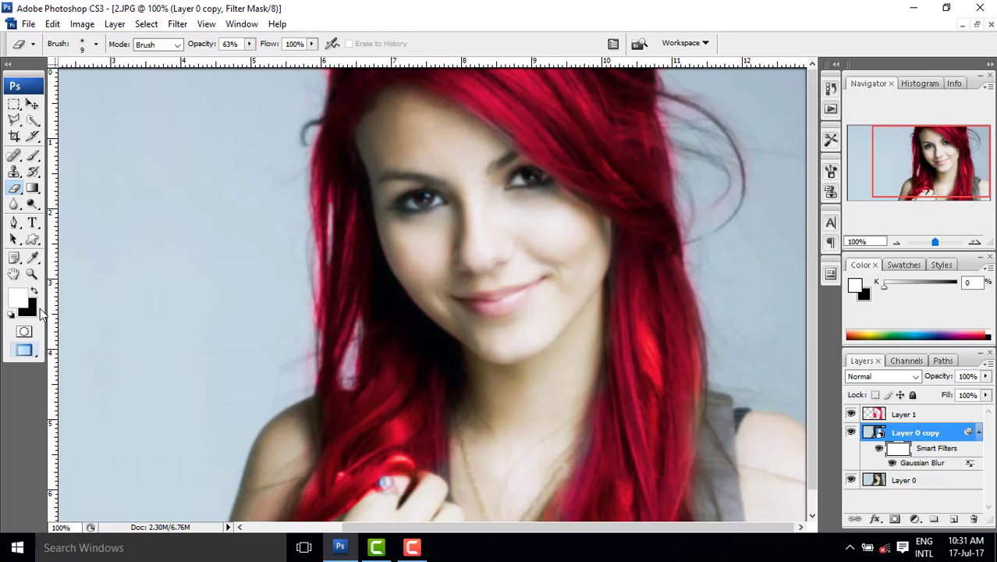
key("ctrl+i")
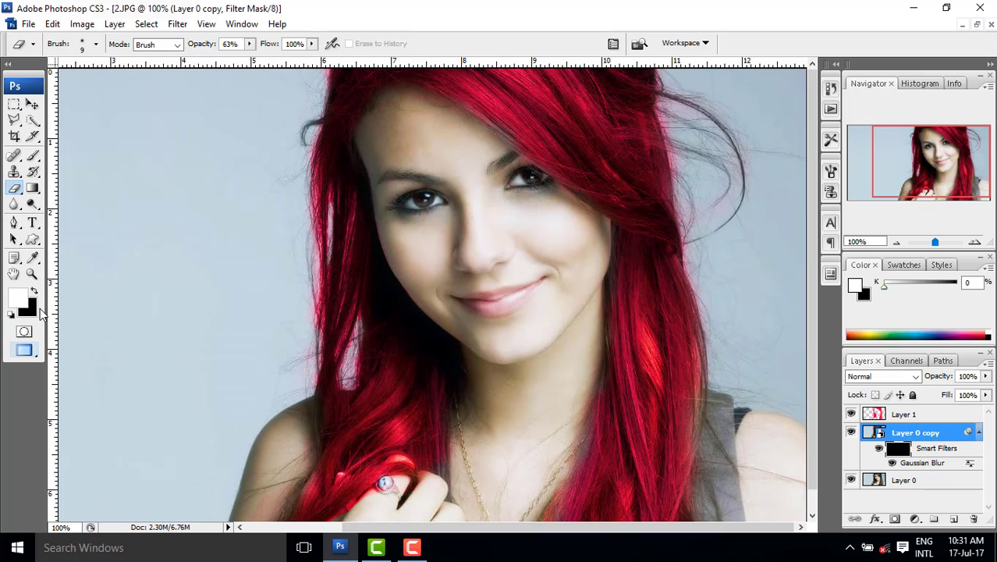
Step: Ready the Brush tool at 40 pixels with white for painting on Layer 0 copy's smart filter mask
left_click(32, 156)
left_click(82, 152)
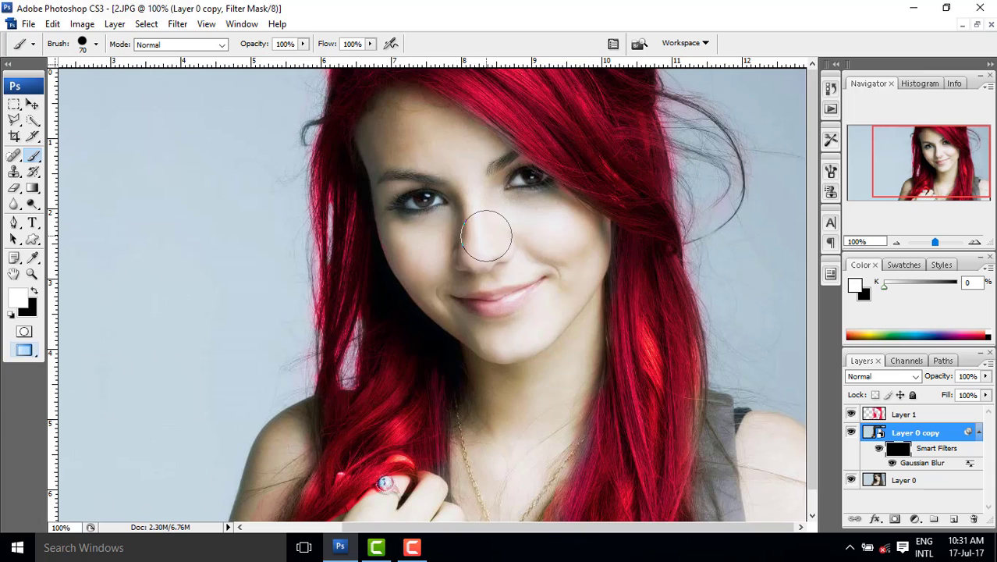
key("bracketleft")
key("bracketleft")
key("bracketleft")
key("ctrl+plus")
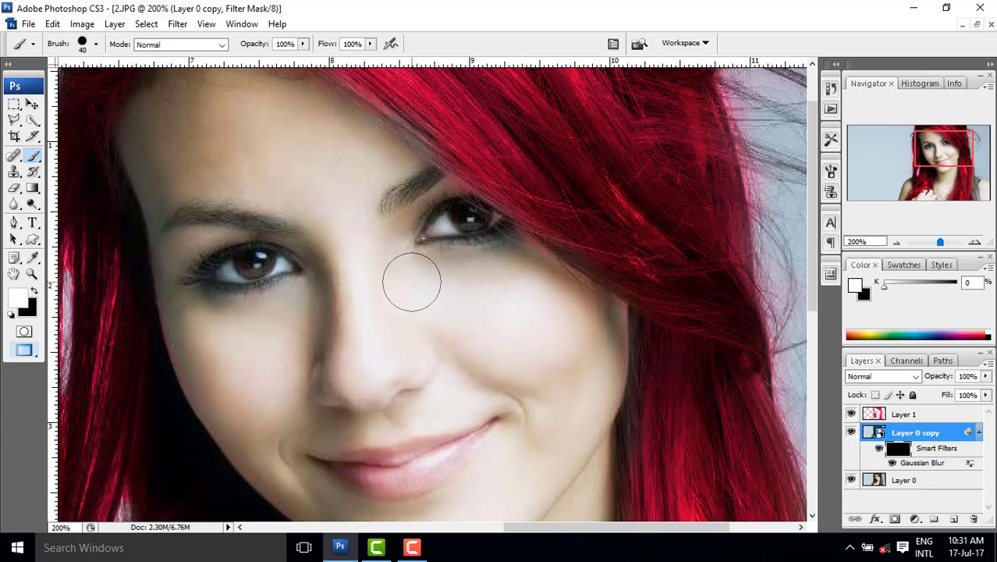
Step: Undo the full-opacity trial stroke and paint white on the filter mask over the cheek below the eye at 30% brush opacity
mouse_move(553, 295)
left_mouse_down()
mouse_move(531, 282)
mouse_move(572, 326)
mouse_move(530, 314)
left_mouse_up()
key("ctrl+z")
left_click_drag(307, 49, 260, 62)
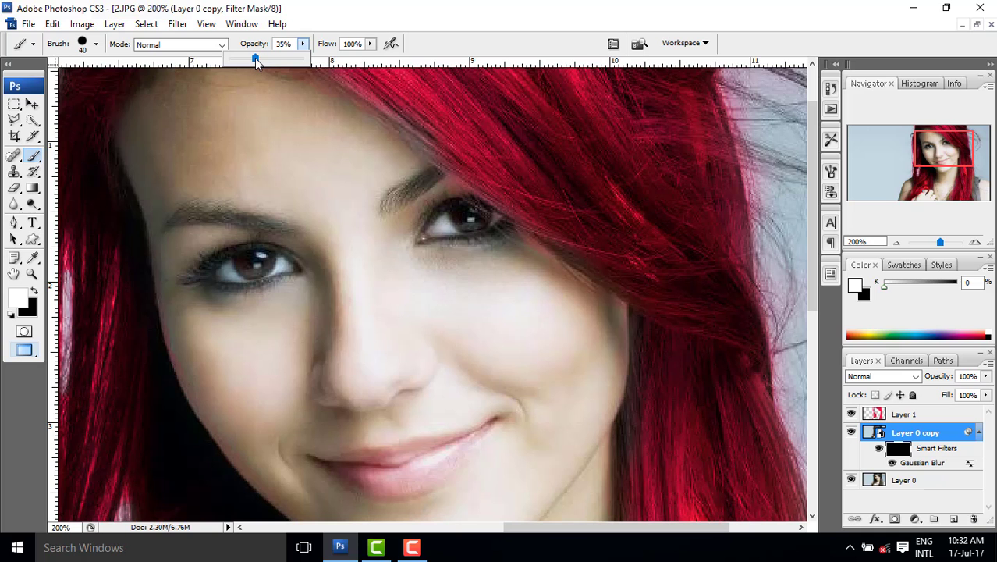
left_click_drag(252, 61, 251, 58)
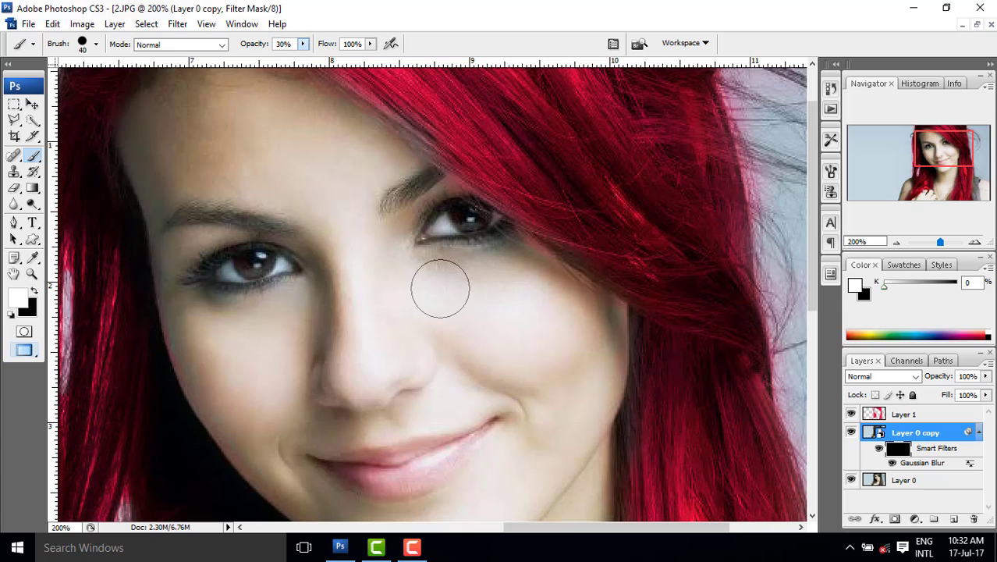
left_click_drag(438, 286, 506, 286)
mouse_move(434, 274)
left_mouse_down()
mouse_move(410, 276)
mouse_move(521, 296)
mouse_move(449, 279)
mouse_move(435, 296)
mouse_move(473, 284)
mouse_move(428, 286)
mouse_move(522, 284)
mouse_move(520, 298)
mouse_move(574, 347)
mouse_move(608, 403)
mouse_move(497, 350)
mouse_move(440, 267)
mouse_move(417, 268)
mouse_move(443, 290)
mouse_move(407, 294)
mouse_move(397, 252)
mouse_move(420, 269)
left_mouse_up()
Step: Raise the brush opacity to 45% and paint white on the filter mask over the forehead skin
left_click(303, 44)
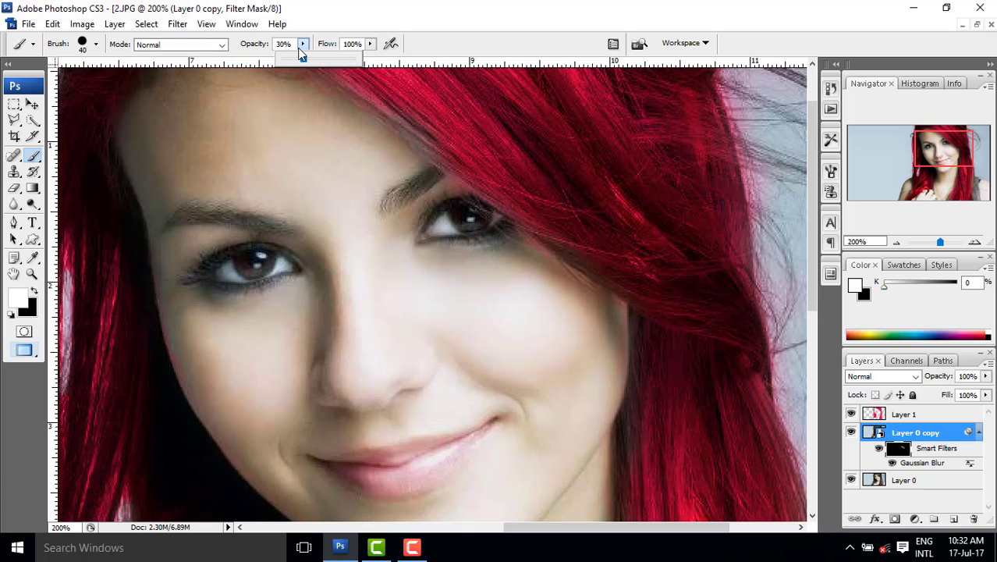
left_click_drag(309, 61, 318, 61)
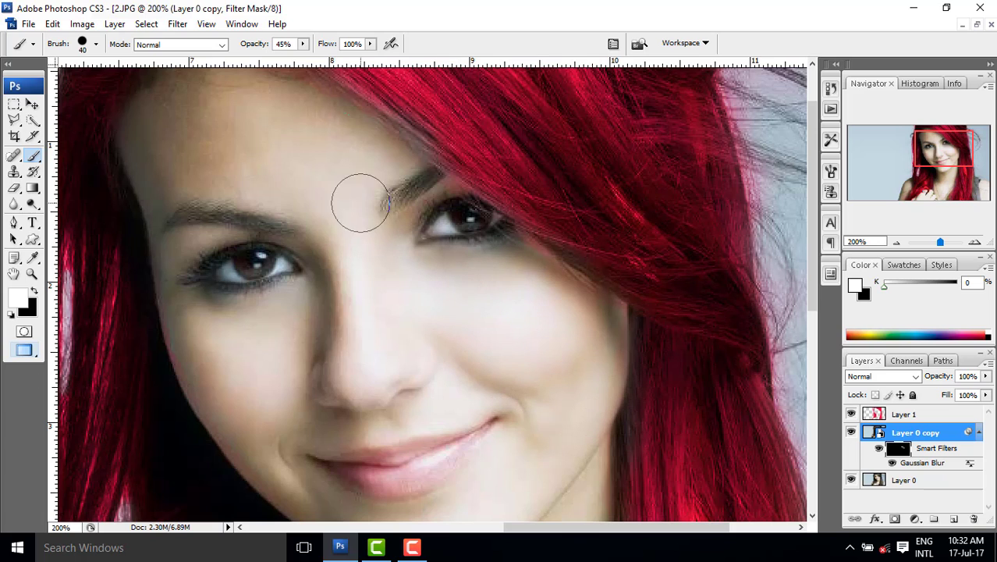
mouse_move(199, 123)
left_mouse_down()
mouse_move(148, 156)
mouse_move(162, 135)
mouse_move(236, 98)
mouse_move(282, 143)
mouse_move(203, 174)
mouse_move(273, 155)
mouse_move(385, 156)
mouse_move(146, 169)
mouse_move(225, 146)
mouse_move(162, 225)
left_mouse_up()
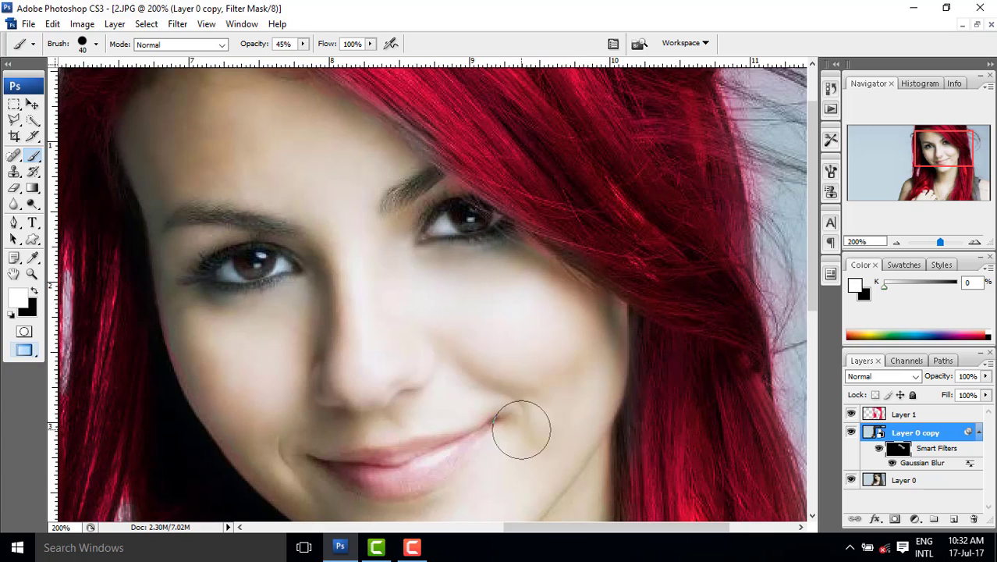
Step: Paint white on the filter mask over the lower face and neck to soften the skin there
scroll(559, 364, "down", 2)
scroll(559, 364, "down", 2)
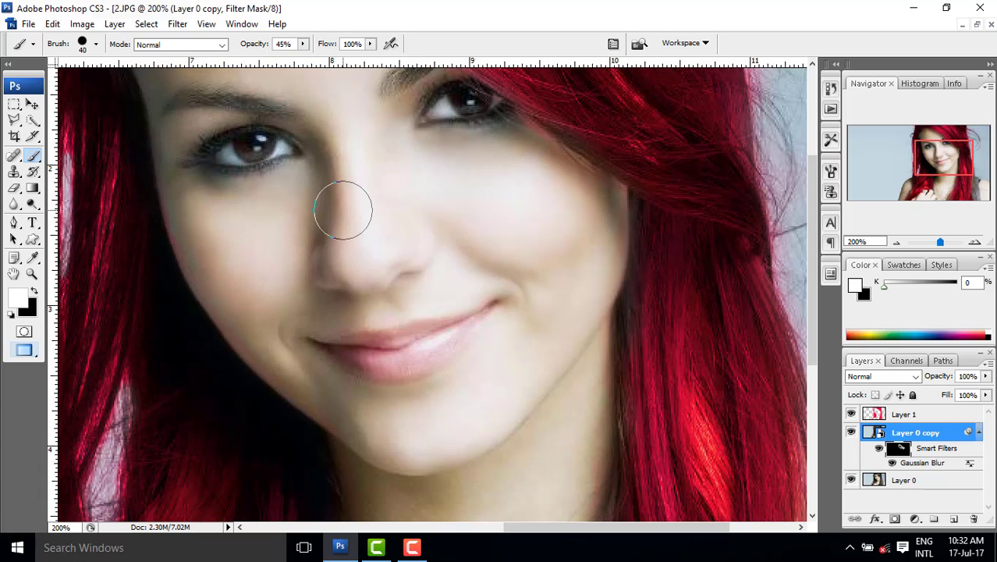
scroll(556, 252, "down", 3)
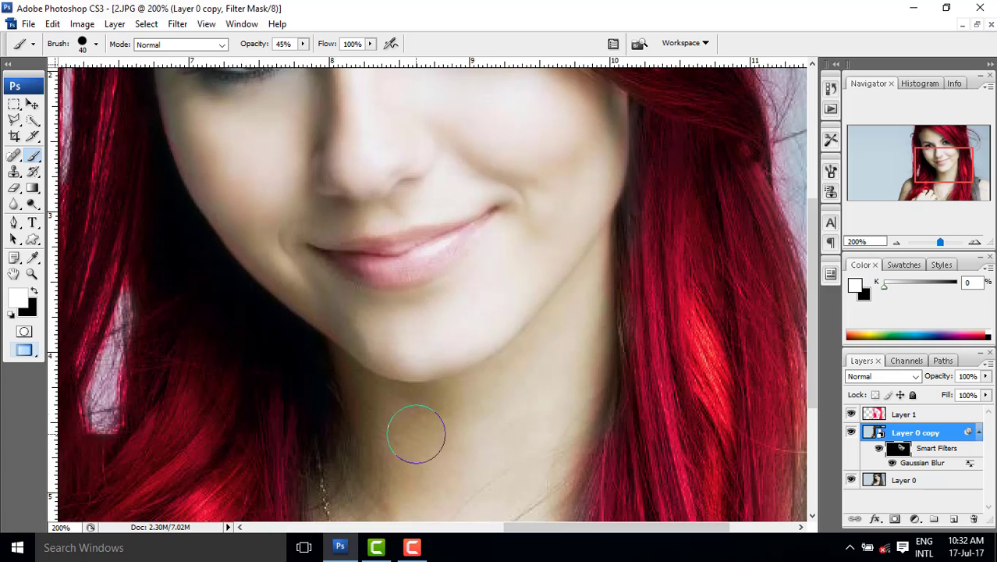
left_click(356, 388)
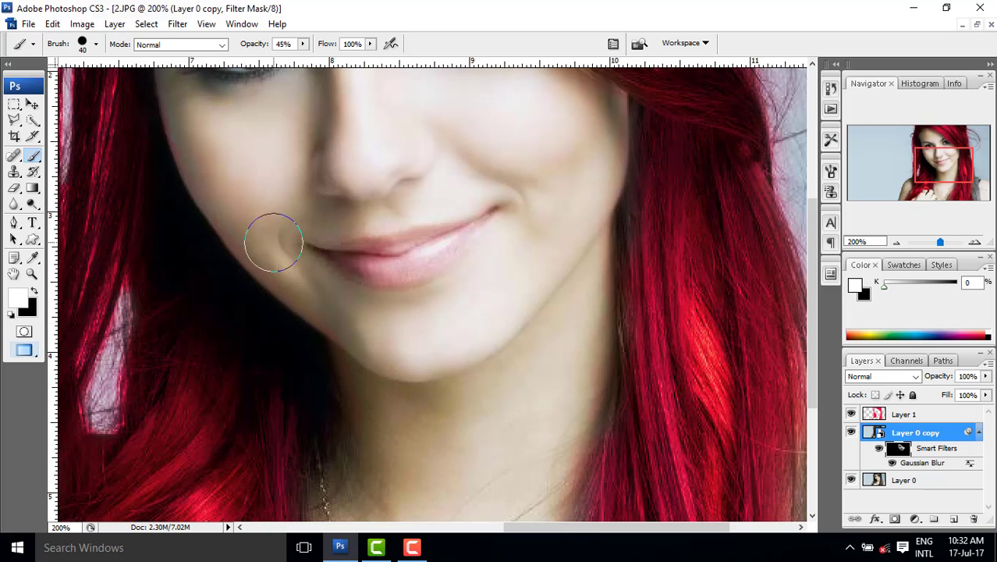
Step: Touch up the filter mask with white over the nose and cheeks to soften the remaining facial skin
scroll(460, 209, "up", 6)
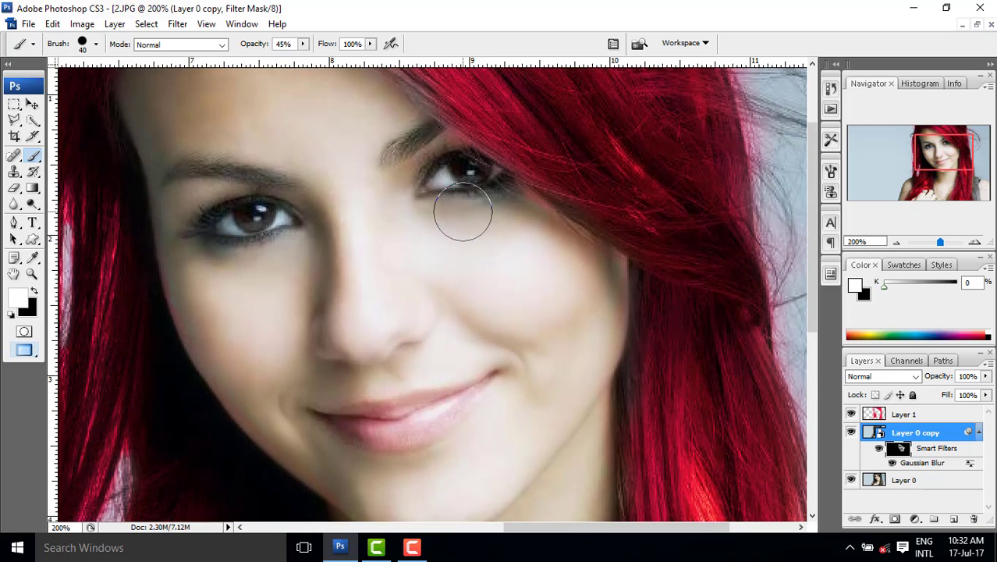
scroll(483, 418, "up", 2)
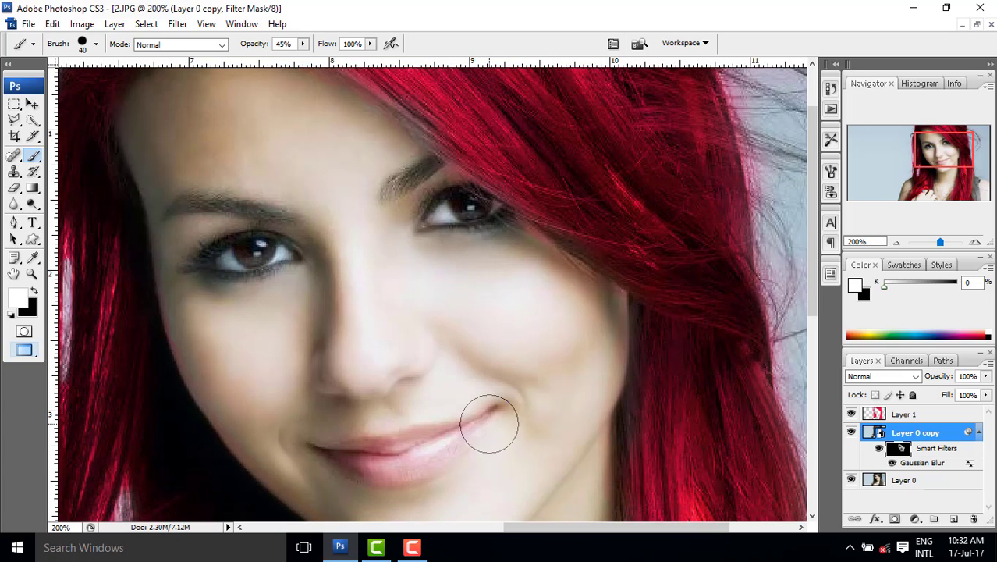
scroll(488, 421, "up", 1)
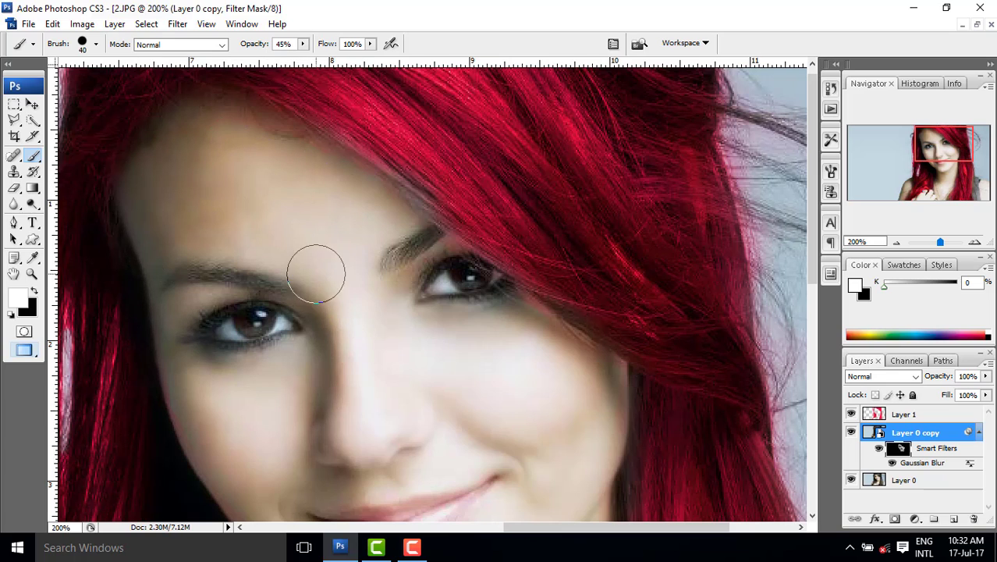
scroll(534, 394, "down", 3)
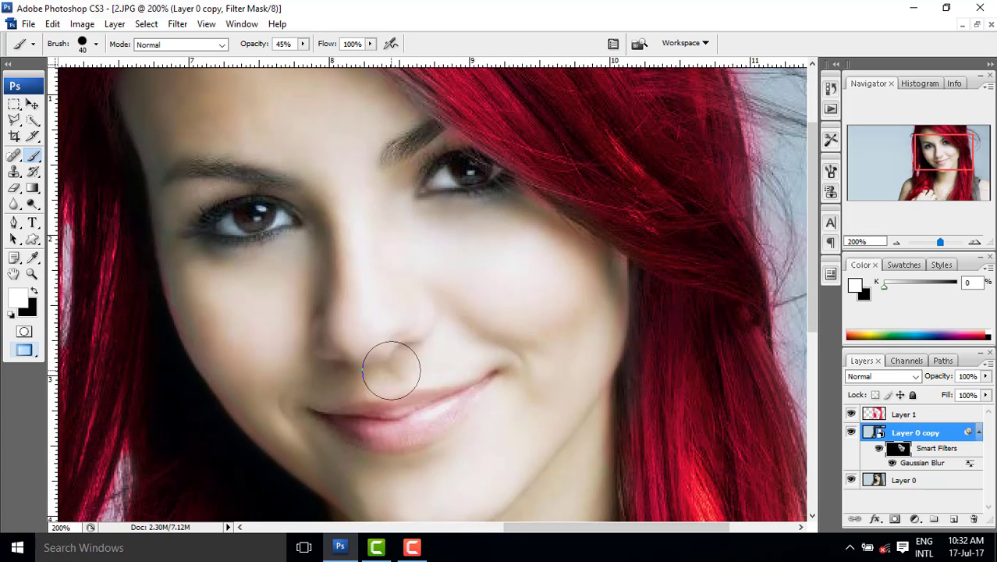
mouse_move(334, 306)
left_mouse_down()
mouse_move(175, 275)
mouse_move(178, 293)
mouse_move(255, 359)
mouse_move(477, 303)
mouse_move(527, 310)
left_mouse_up()
Step: Compare the face with and without the skin softening by toggling Layer 0 copy's visibility, leaving it visible, and review the whole image
left_click(519, 292, "ctrl+alt")
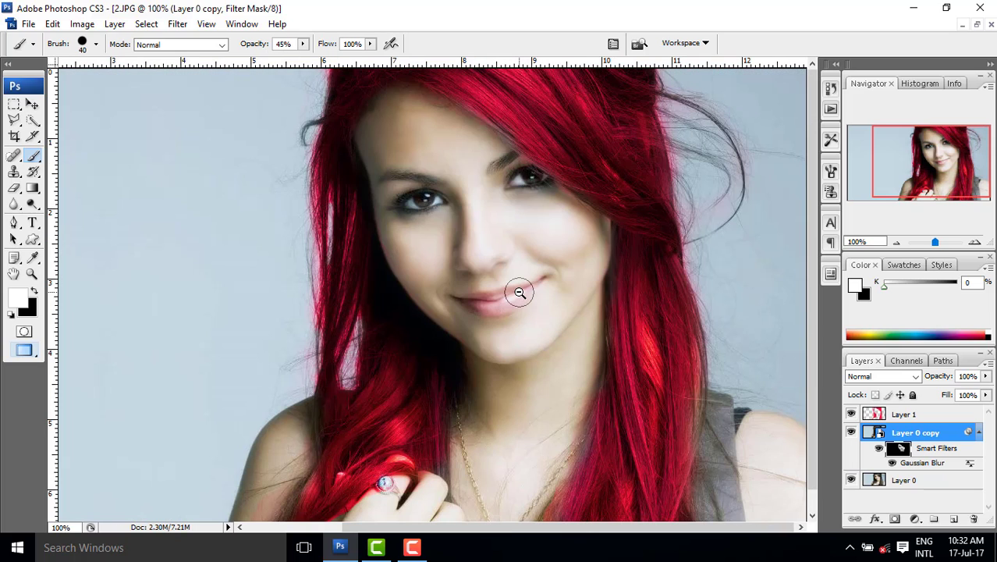
left_click(852, 433)
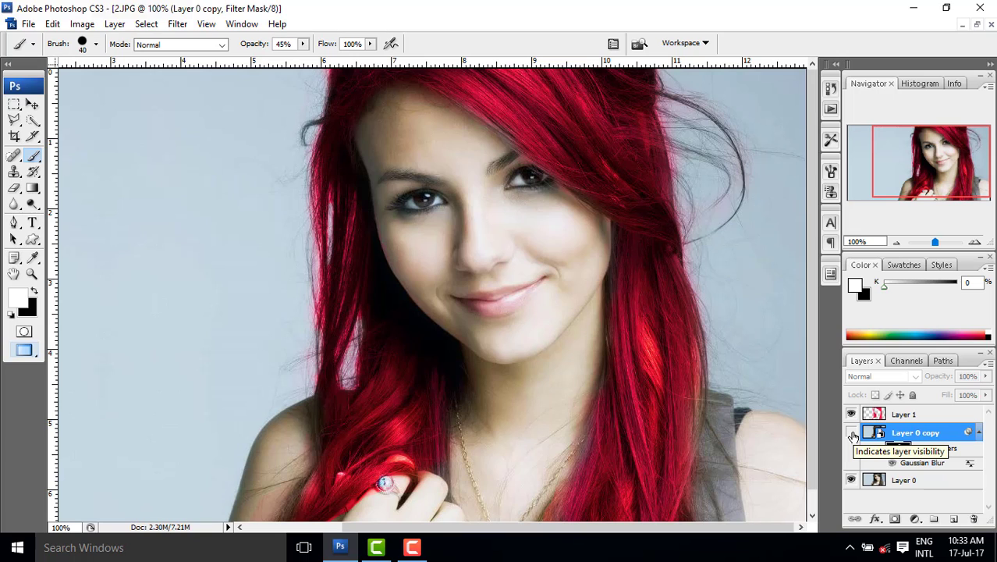
left_click(852, 434)
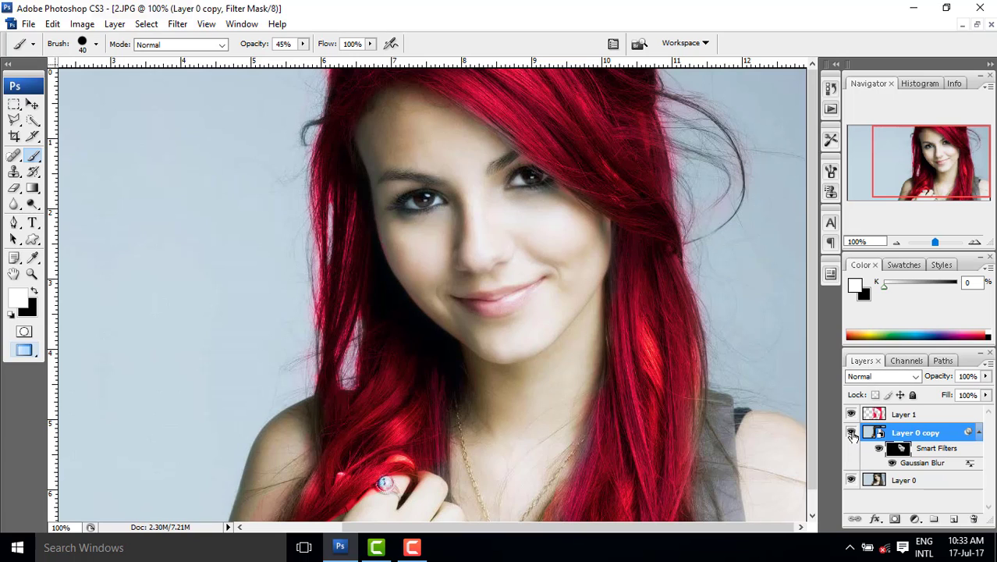
left_click(852, 434)
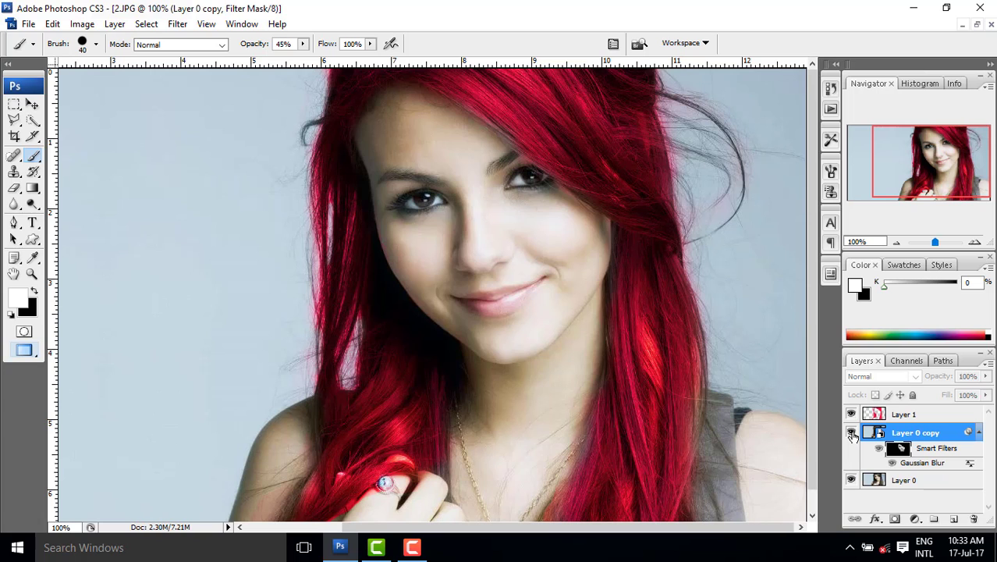
left_click(482, 247, "ctrl")
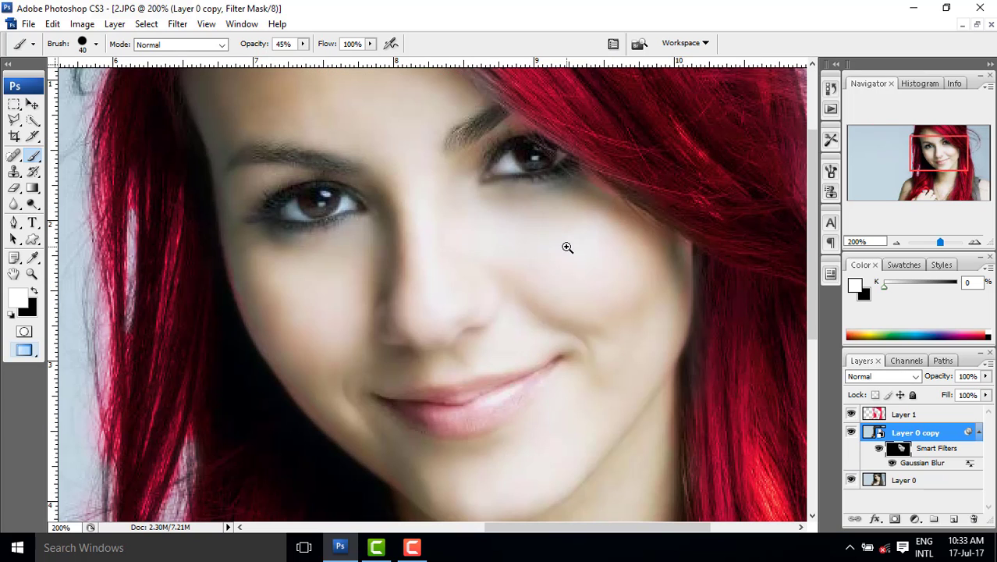
left_click(852, 435)
left_click(852, 434)
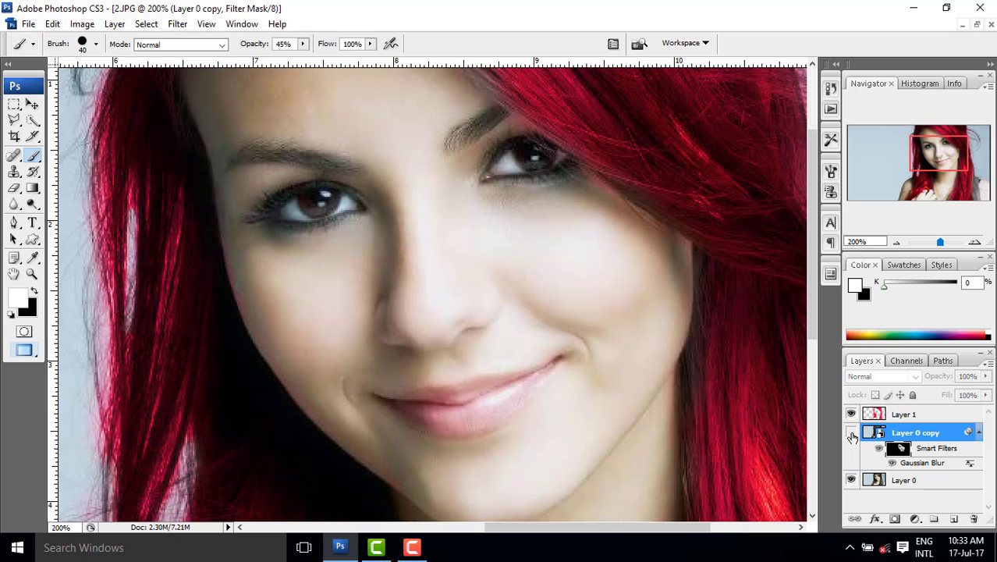
left_click(852, 435)
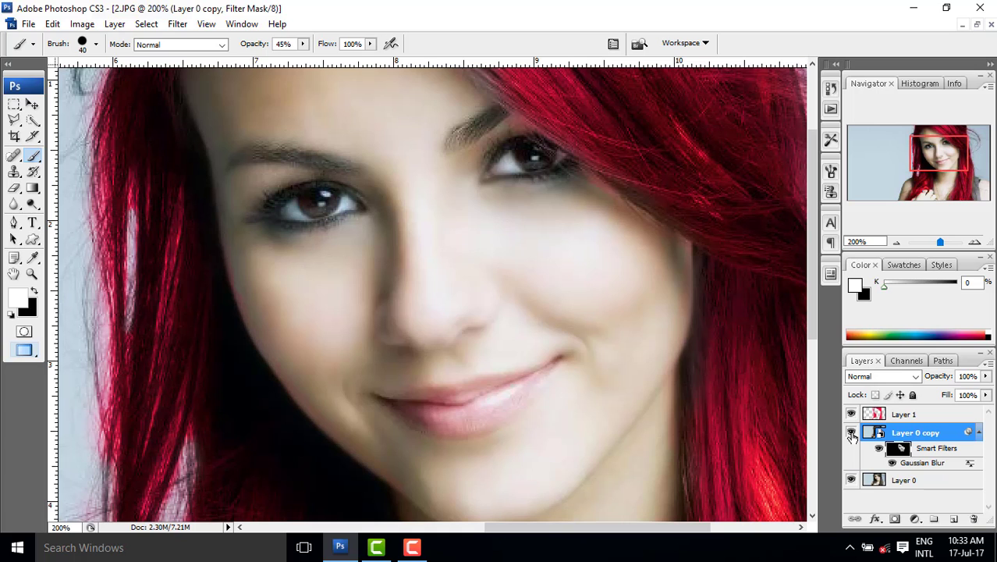
left_click(541, 300, "alt")
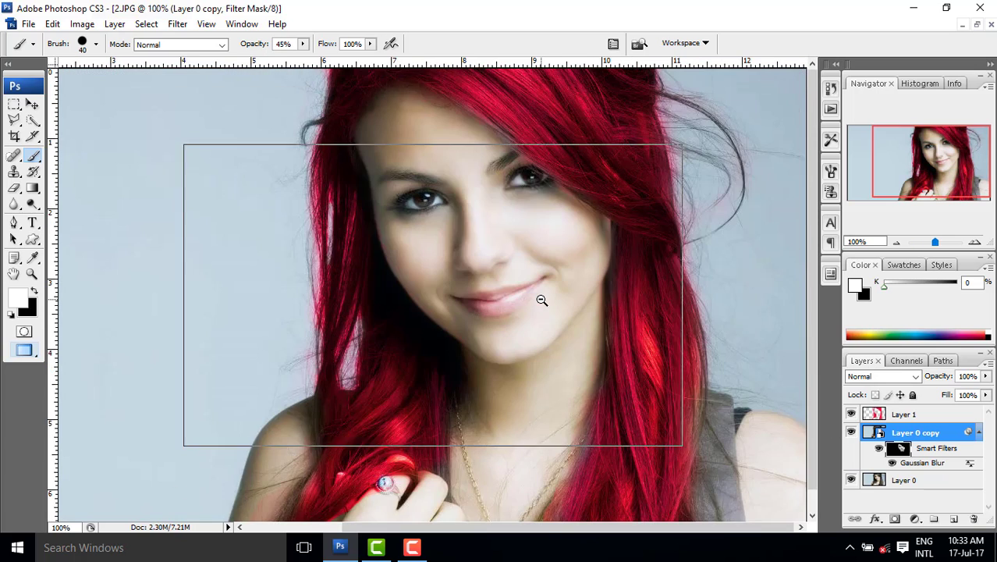
left_click(541, 301, "alt")
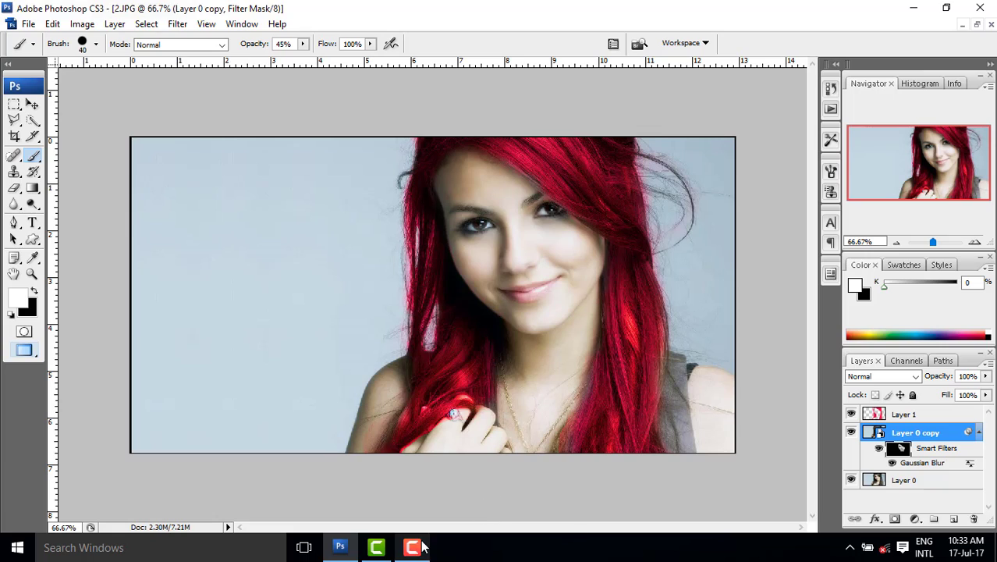